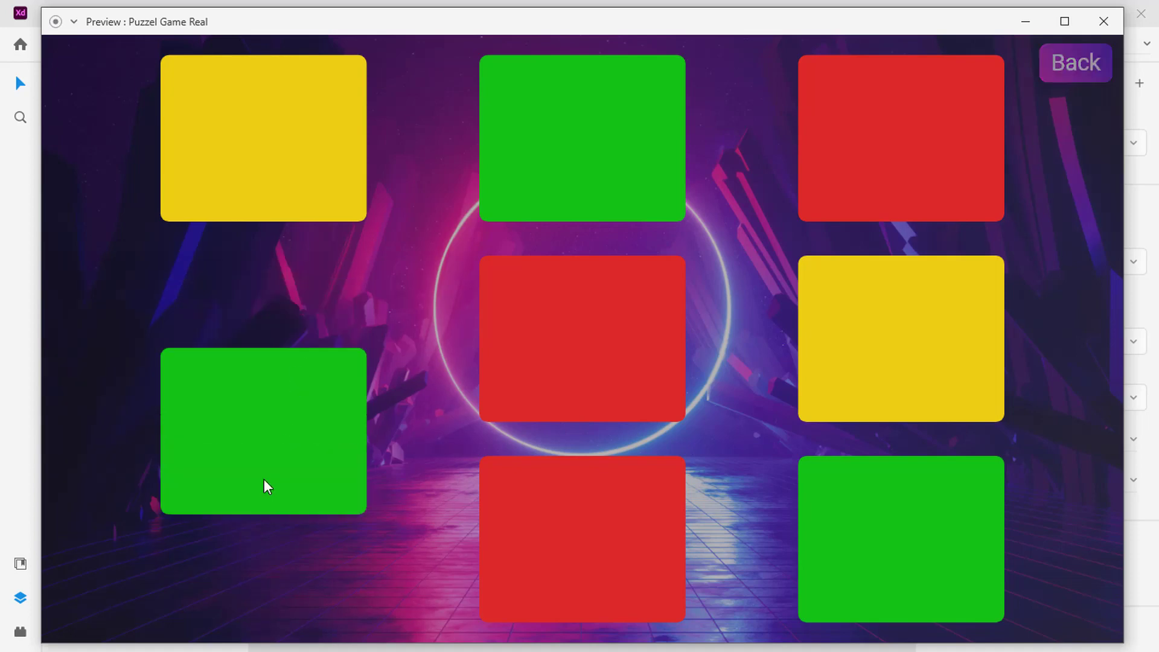
Test the puzzle preview by sliding the coloured tiles one at a time around the board through the empty slot
left_click(302, 207)
left_click_drag(554, 179, 292, 181)
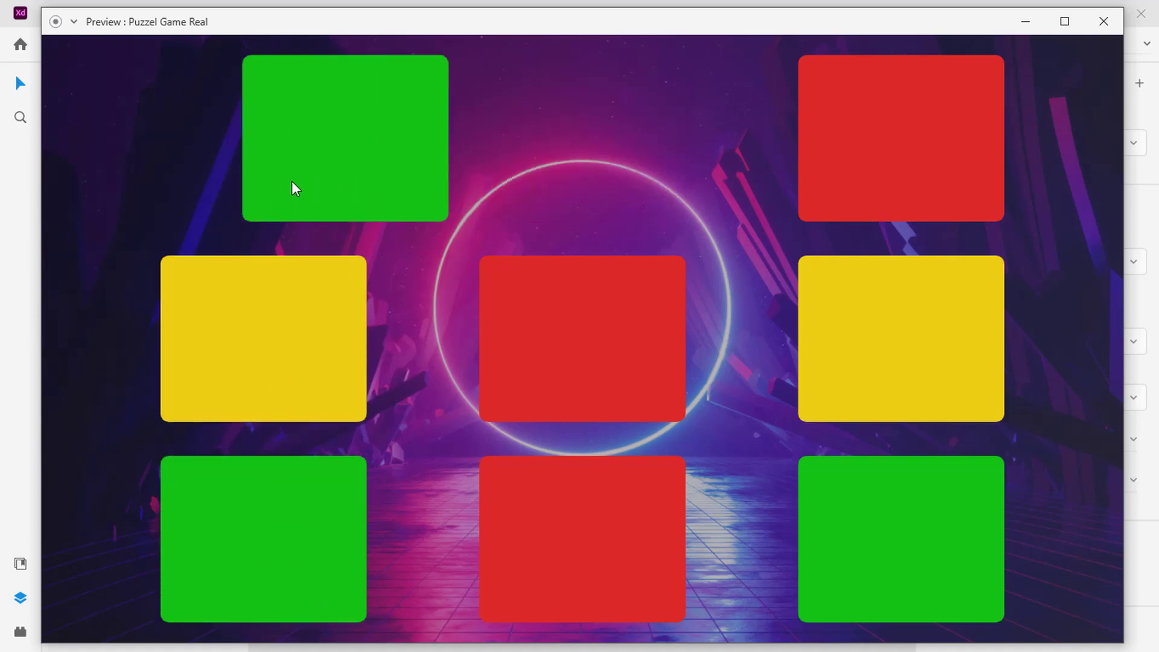
left_click_drag(824, 157, 639, 209)
left_click_drag(912, 309, 925, 146)
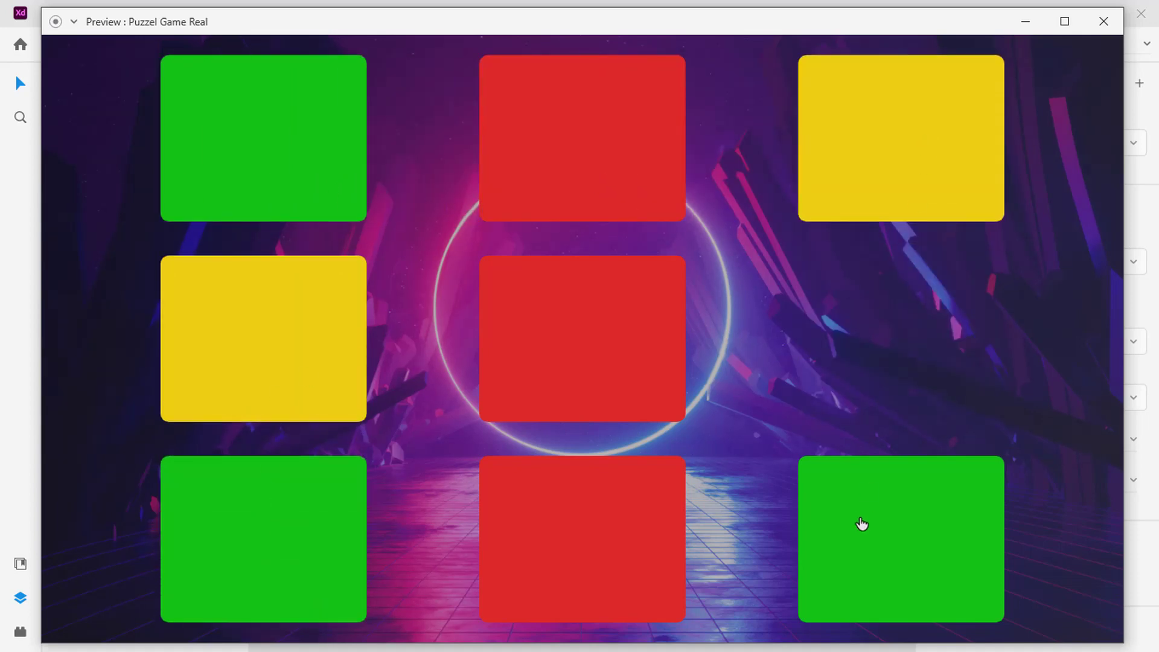
left_click(862, 524)
left_click(605, 526)
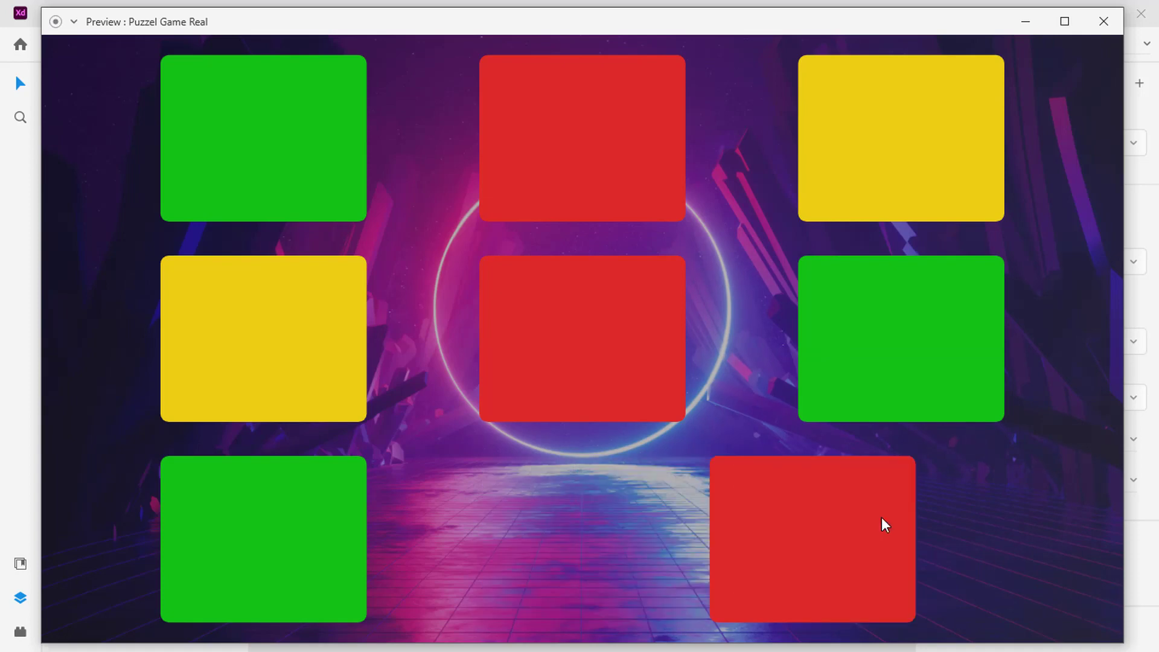
left_click(629, 378)
left_click(930, 358)
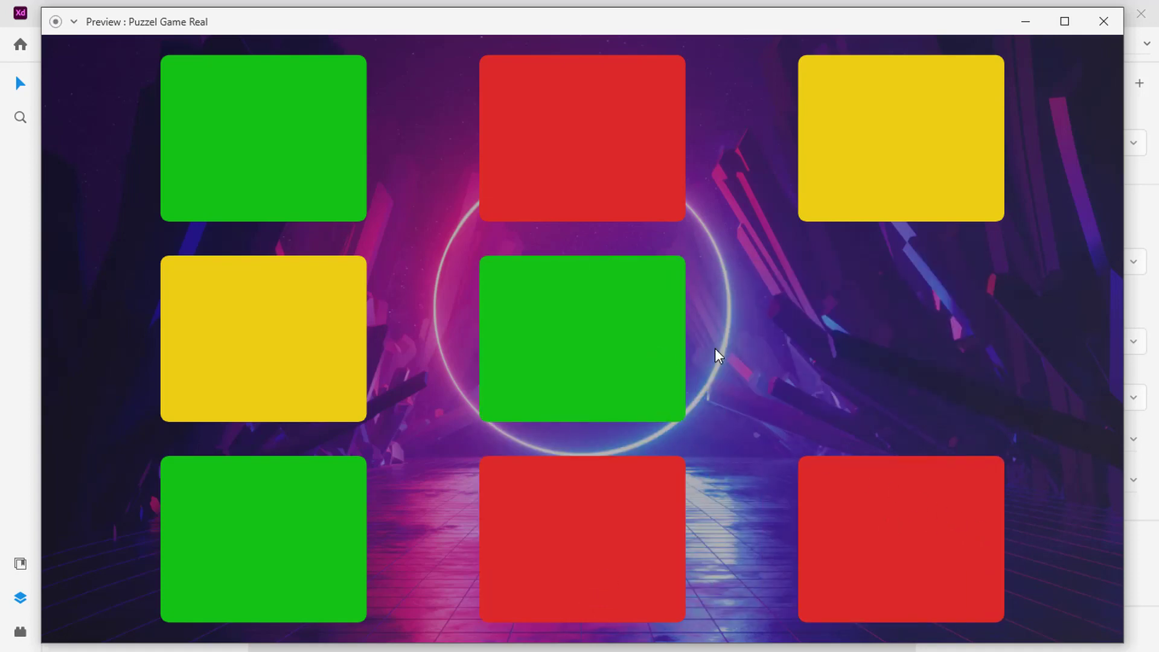
left_click(670, 353)
left_click(606, 491)
left_click(365, 522)
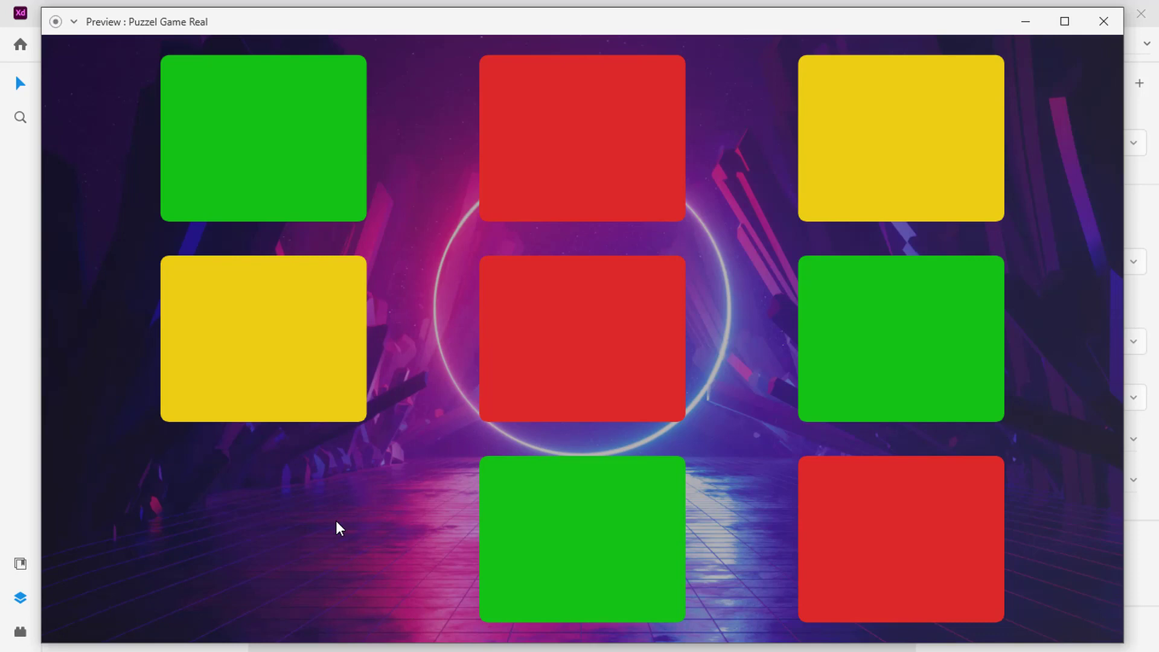
Slide the preview's tiles back into their starting layout and use Back to leave the puzzle board
left_click(647, 532)
left_click(833, 501)
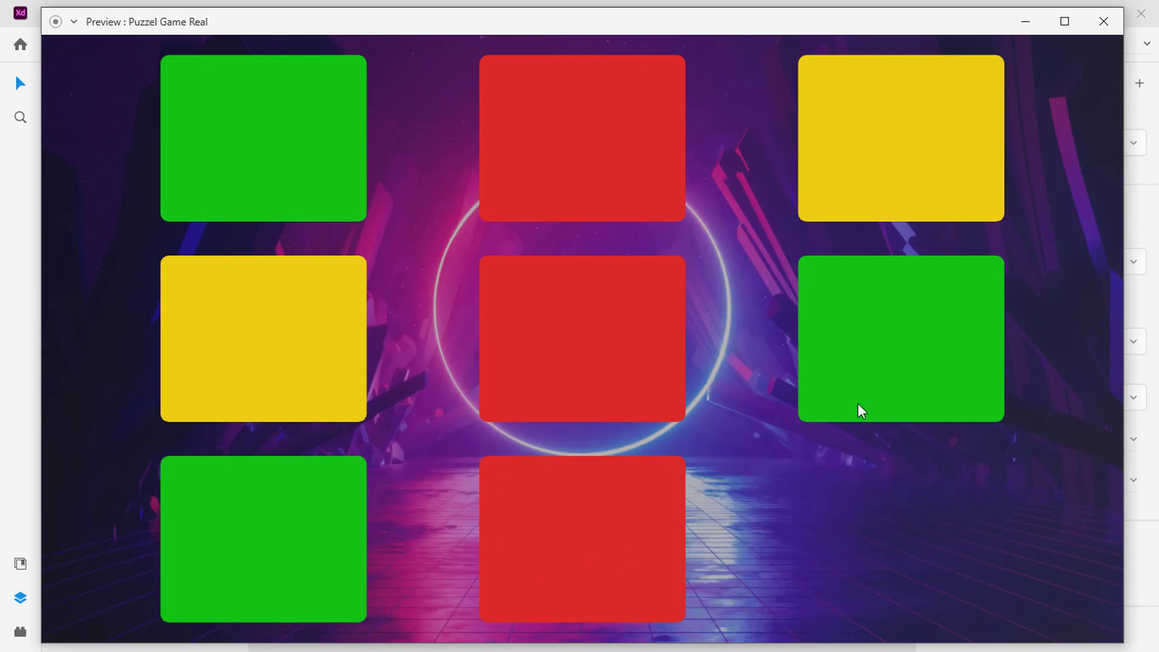
left_click(858, 405)
left_click(888, 206)
left_click(592, 126)
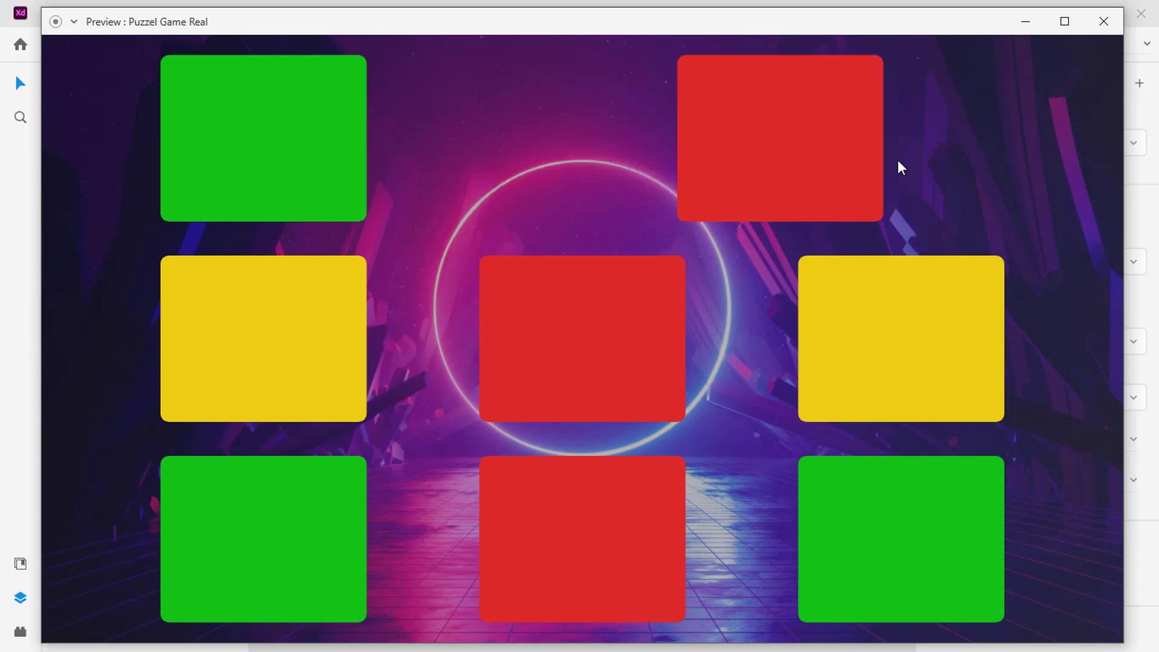
left_click(312, 144)
left_click(287, 297)
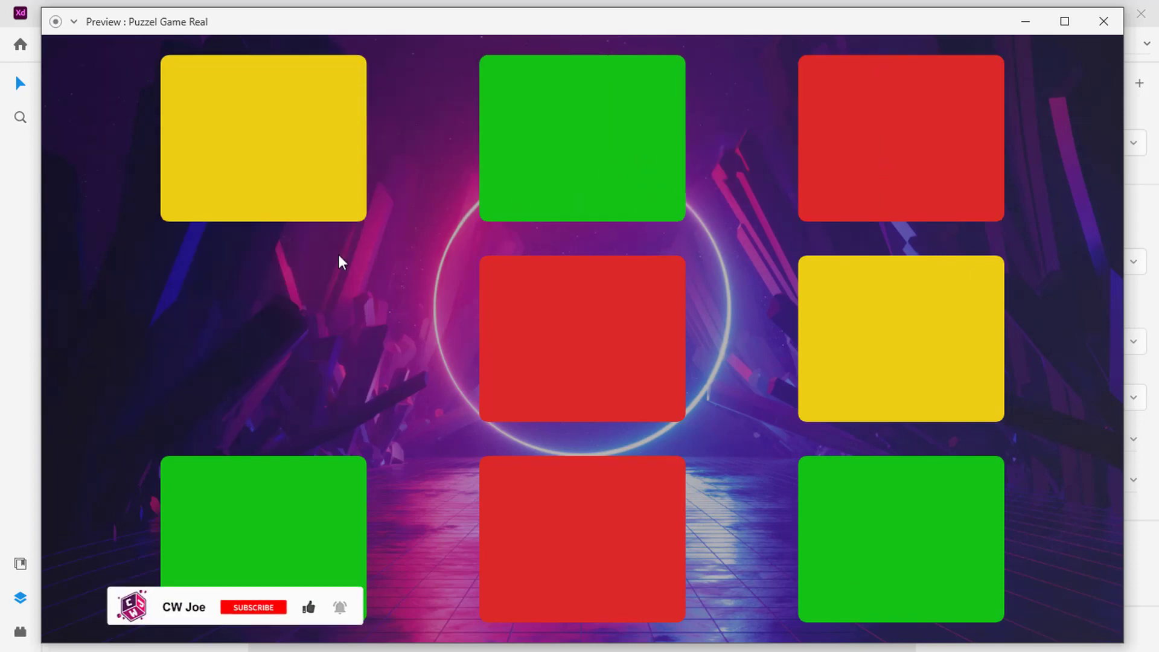
left_click(307, 483)
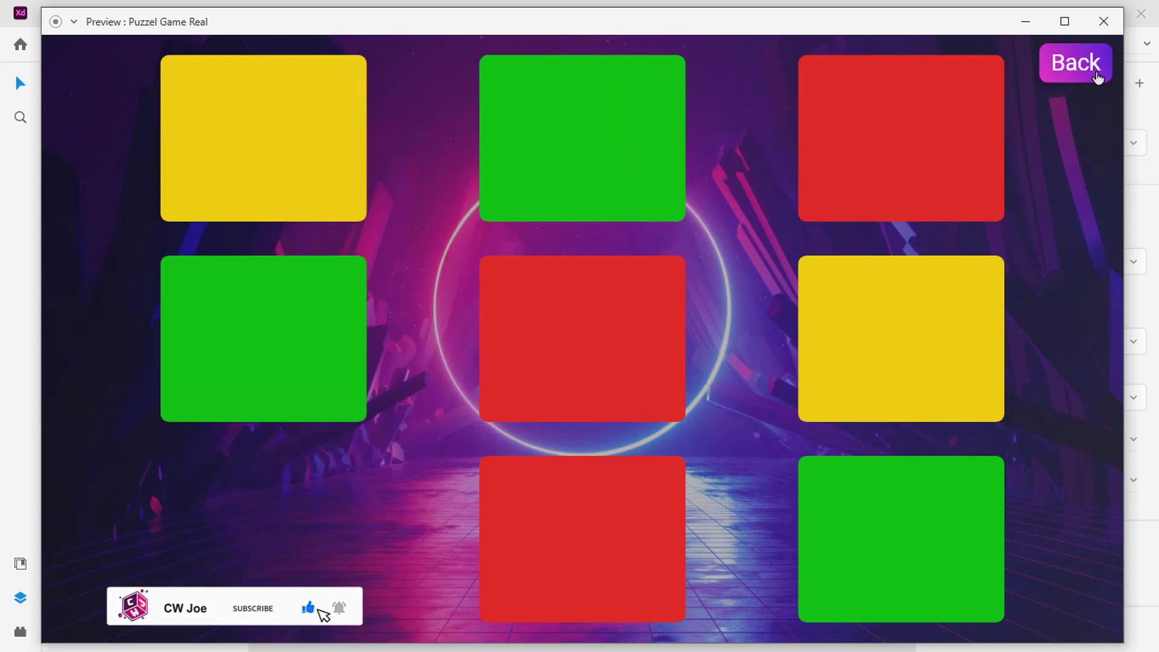
left_click(1076, 62)
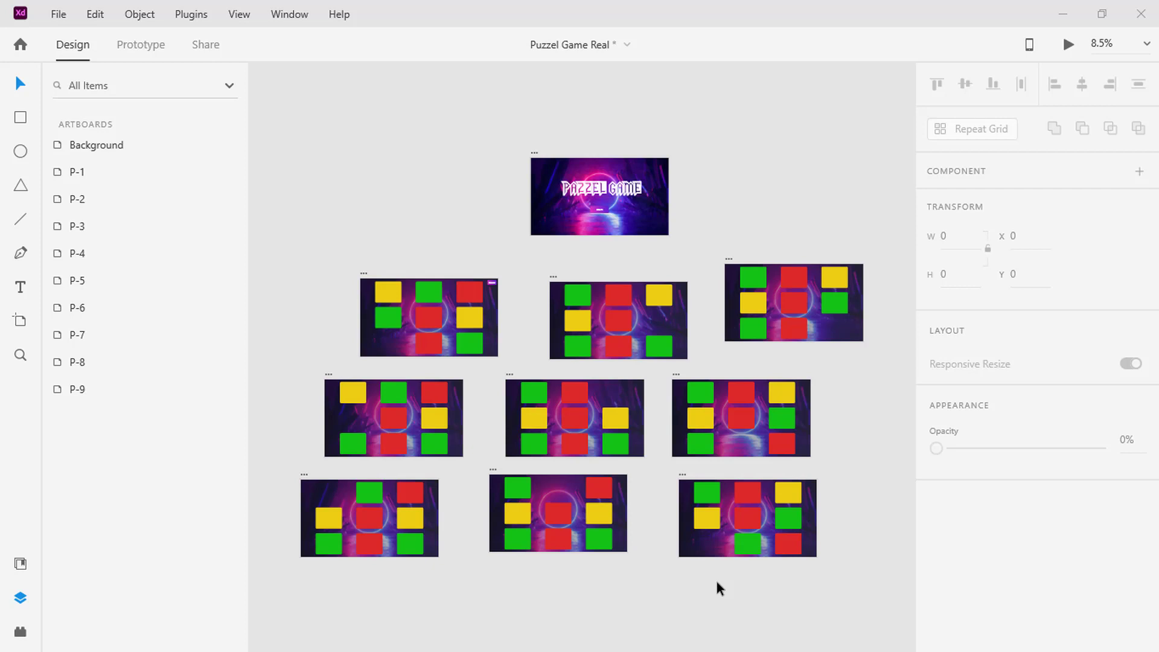
In prototype mode, link the Start button on the Background artboard to P-1 with a Tap trigger
left_click(108, 149)
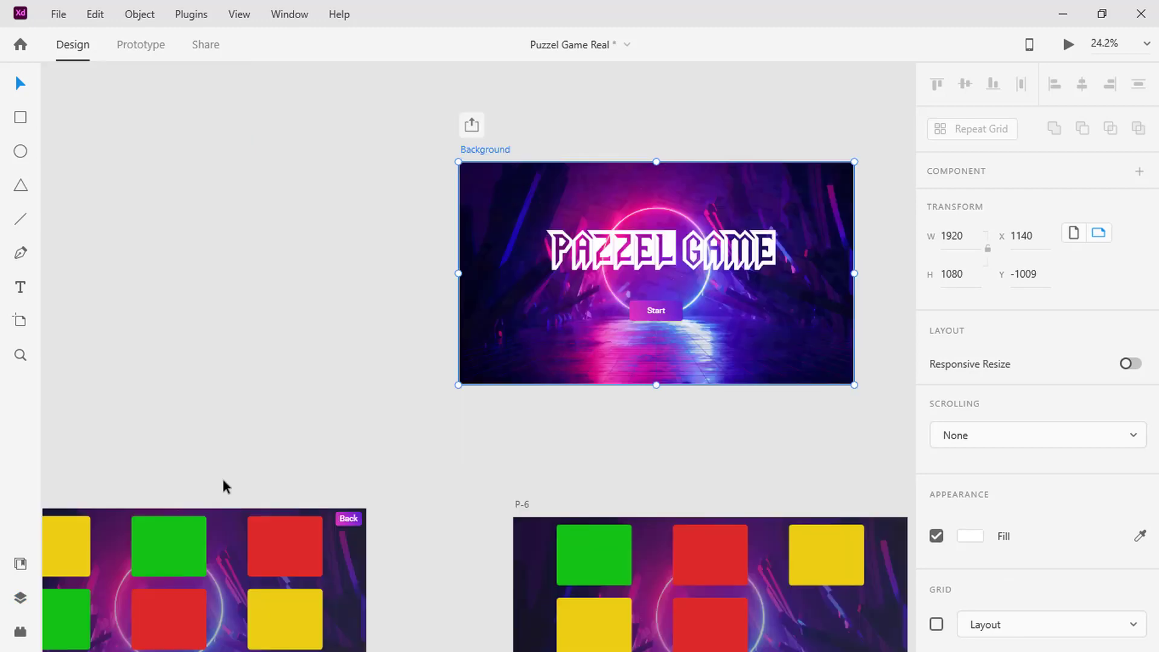
left_click(656, 314)
double_click(657, 314)
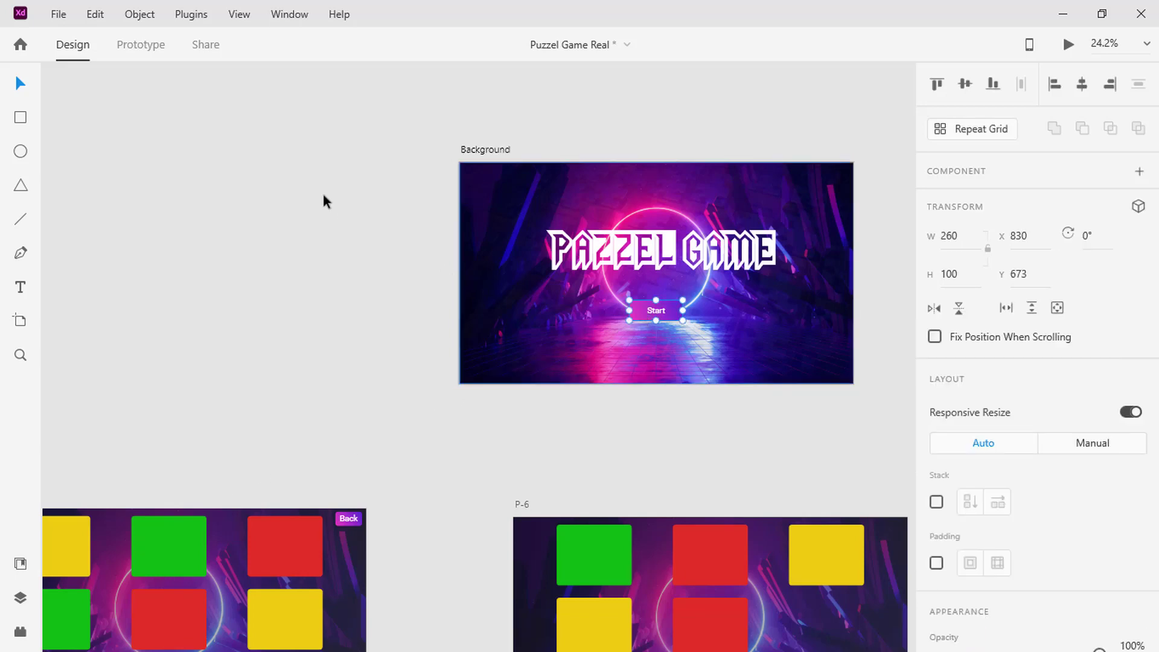
left_click(152, 50)
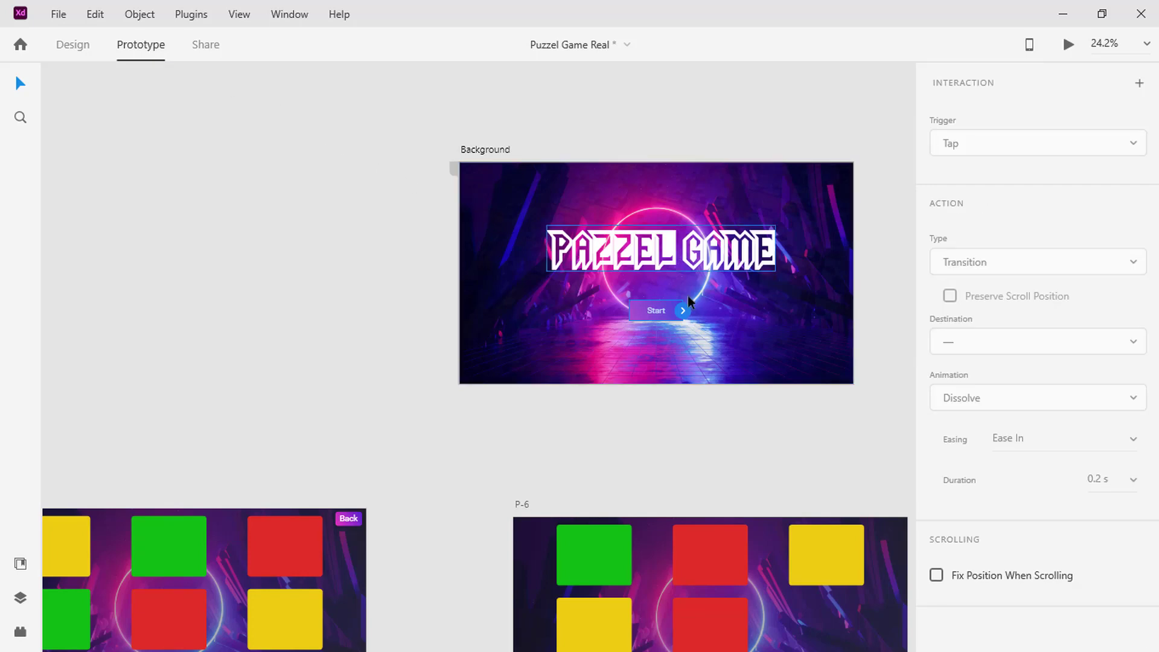
left_click_drag(681, 312, 103, 540)
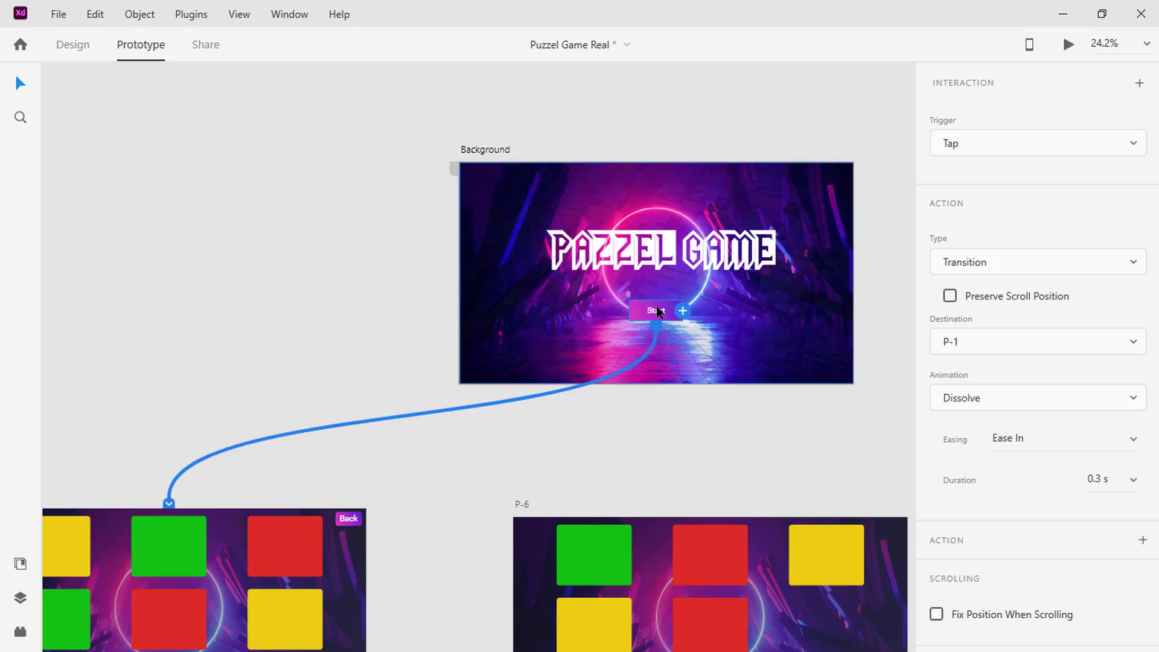
left_click(994, 146)
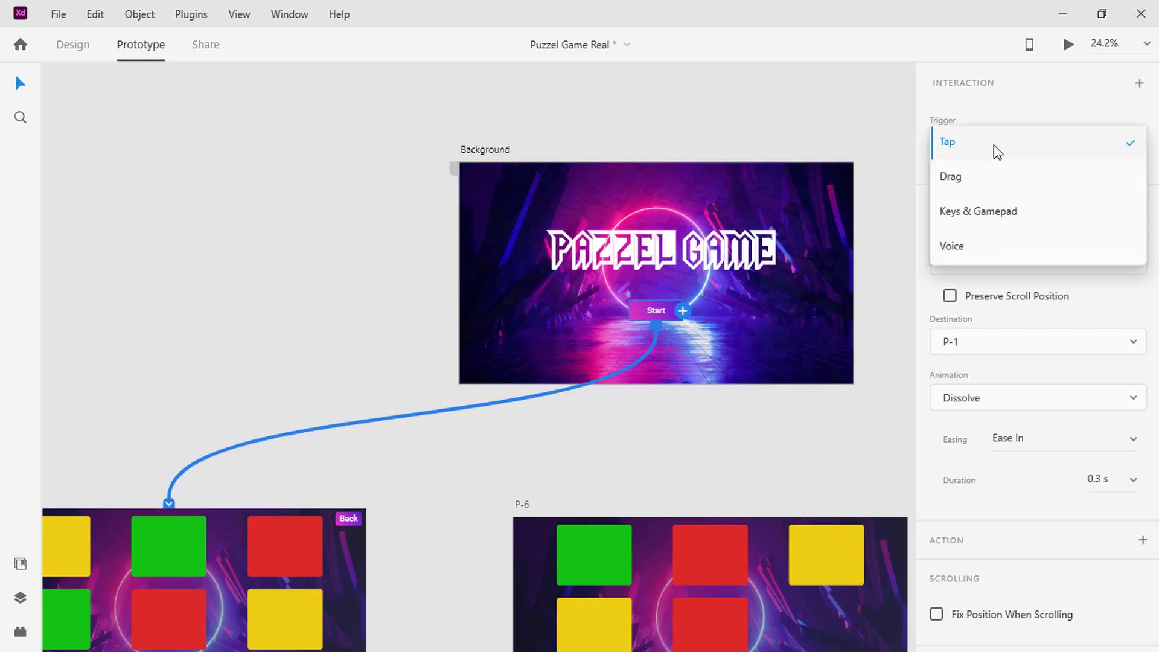
left_click(995, 145)
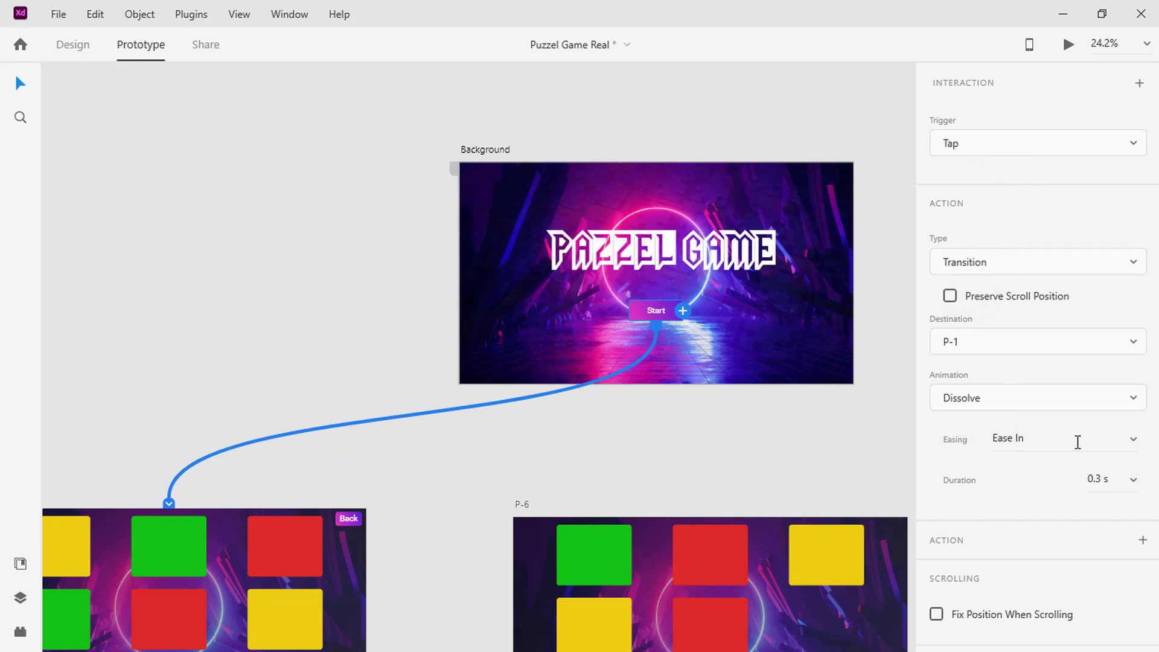
Keep Ease In easing for the Start button's Dissolve transition and set its duration to 0.4 s
left_click(1133, 439)
left_click(1049, 443)
left_click(1097, 480)
key("Up")
key("Return")
Preview the start screen, test that Start leads to the puzzle board, and minimize the preview
left_click(1067, 45)
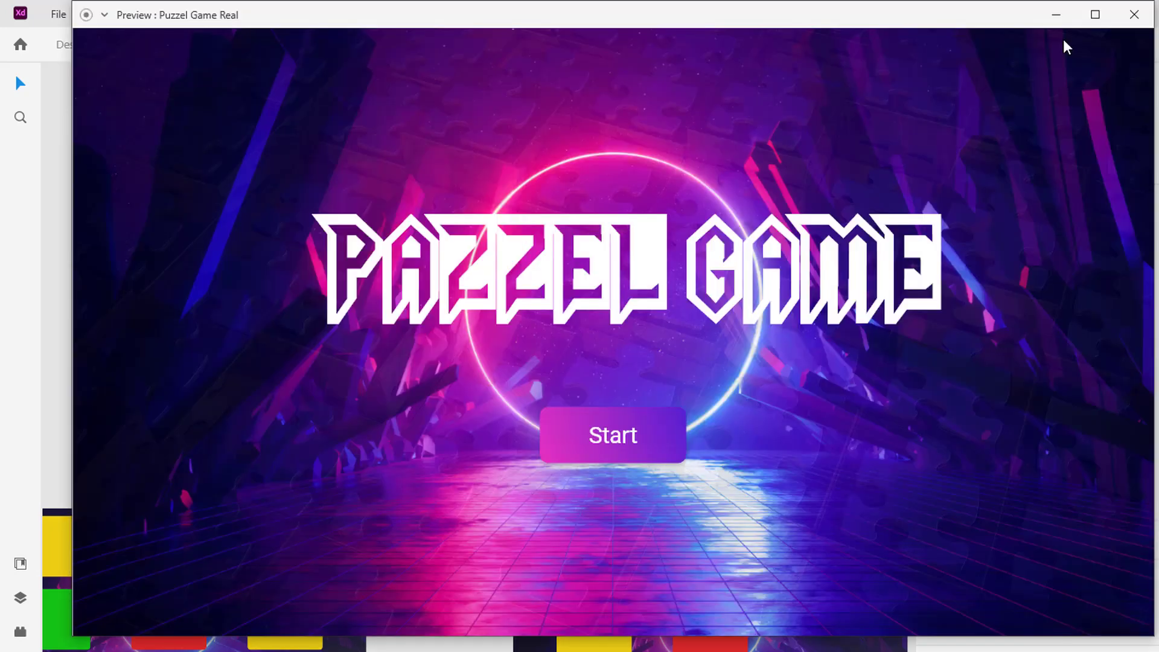
left_click(616, 438)
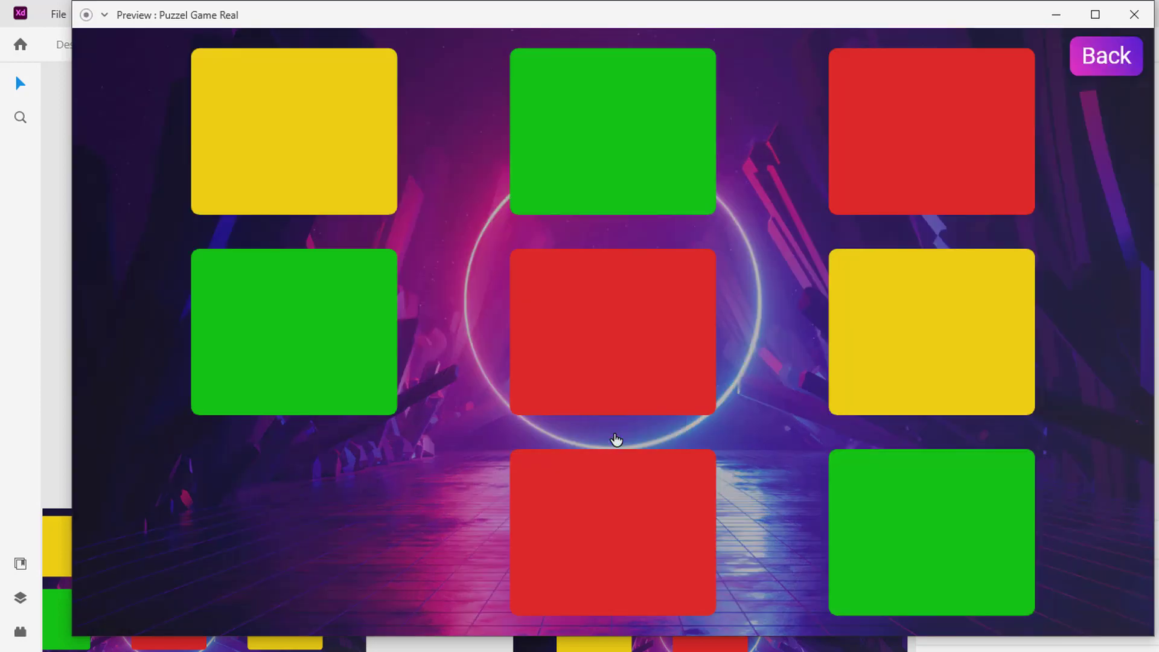
left_click(1053, 17)
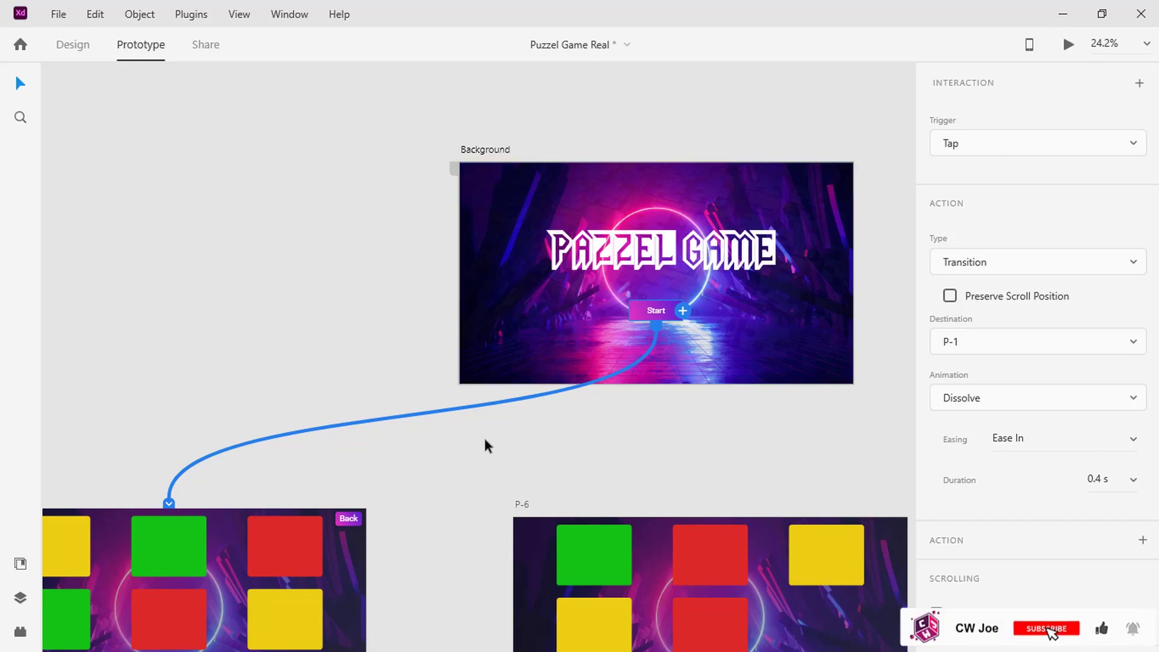
Link P-1's middle-left green tile to P-2 with a Drag trigger and Auto-Animate, and P-2's lower-left green tile back to P-1 the same way
scroll(484, 437, "down", 2)
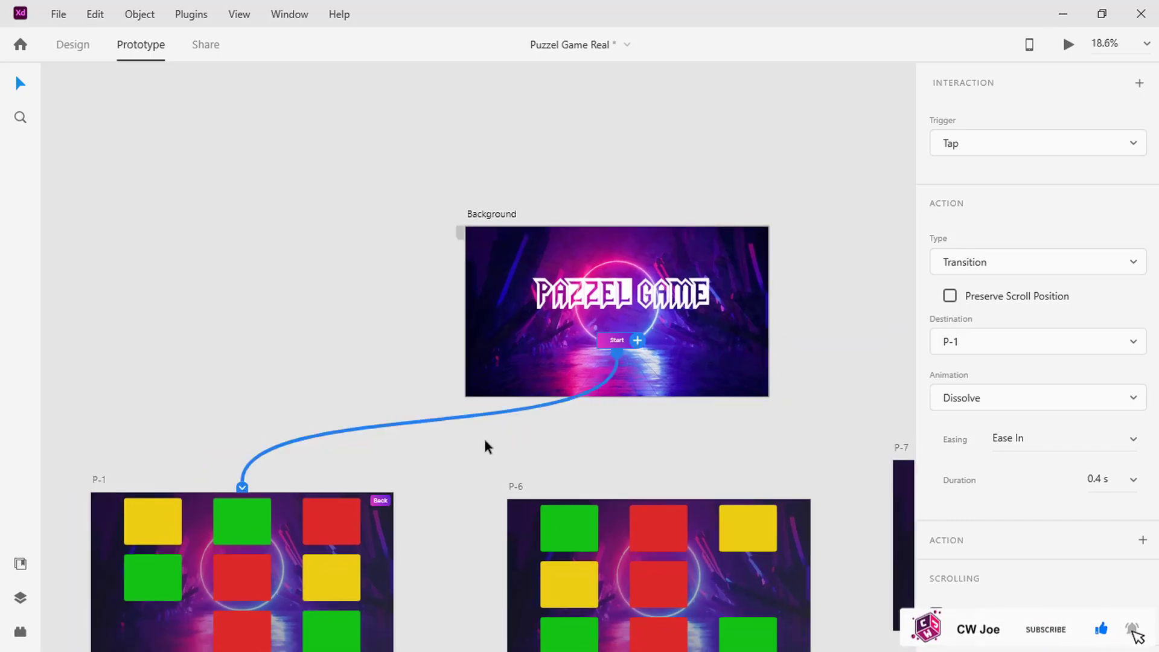
scroll(485, 441, "down", 2)
scroll(486, 453, "down", 5)
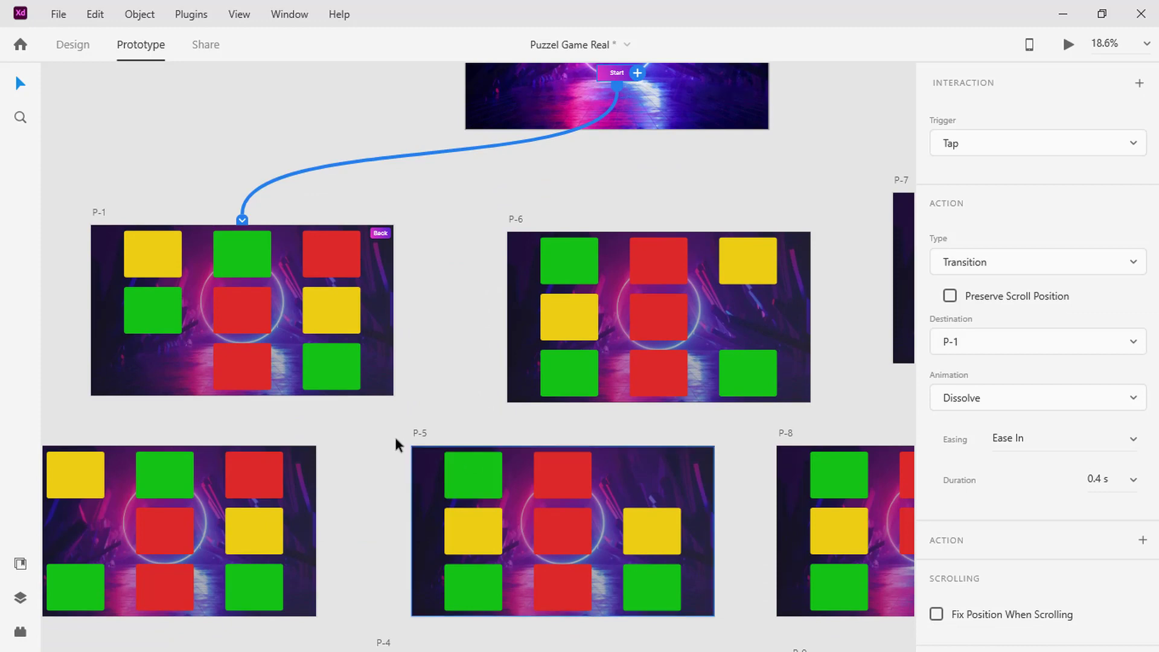
left_click(161, 309)
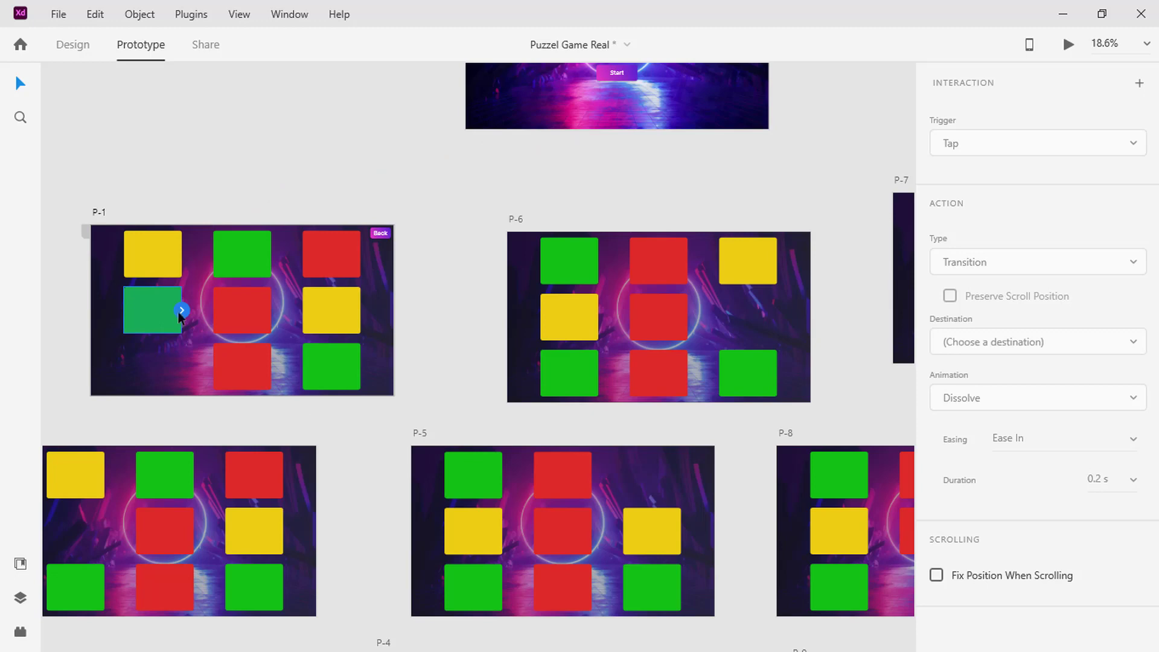
left_click_drag(181, 310, 85, 590)
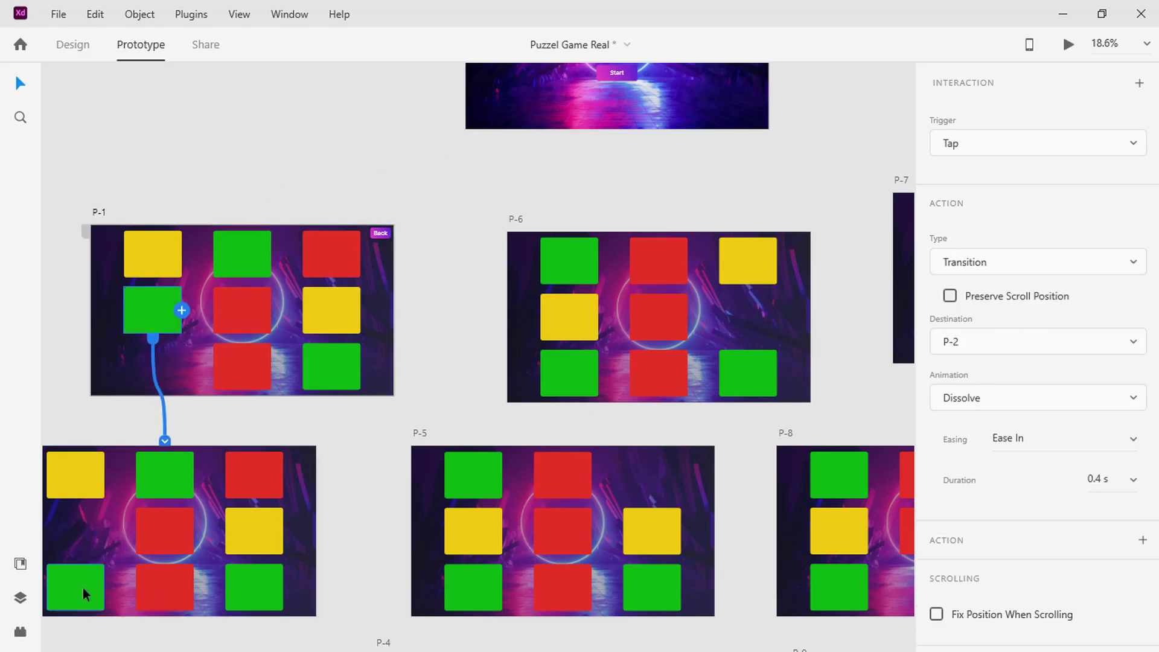
left_click(1030, 147)
left_click(1029, 177)
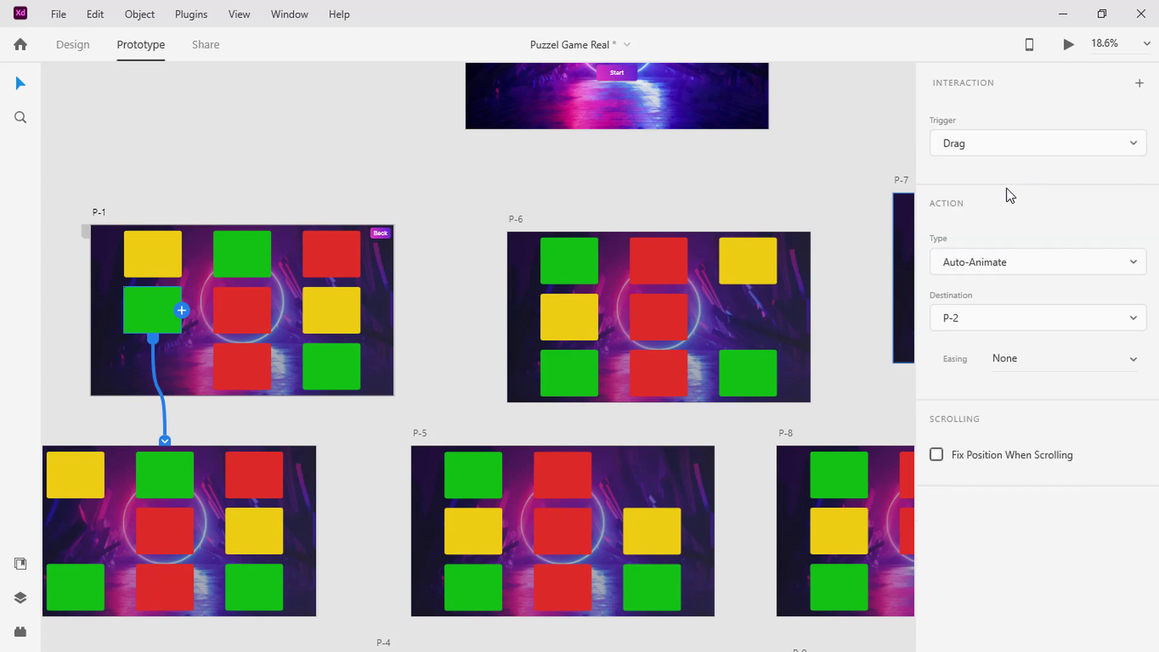
left_click(72, 581)
left_click_drag(104, 587, 171, 317)
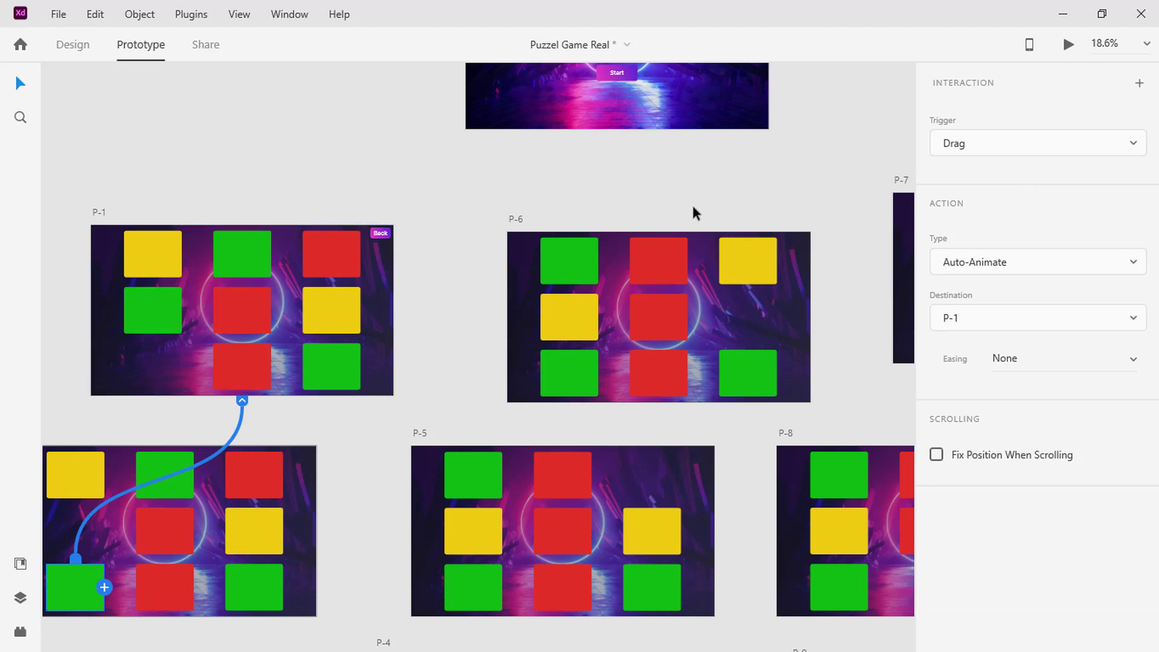
Preview the prototype, test moving the green tile up and down between its two slots, and minimize the preview
left_click(1068, 45)
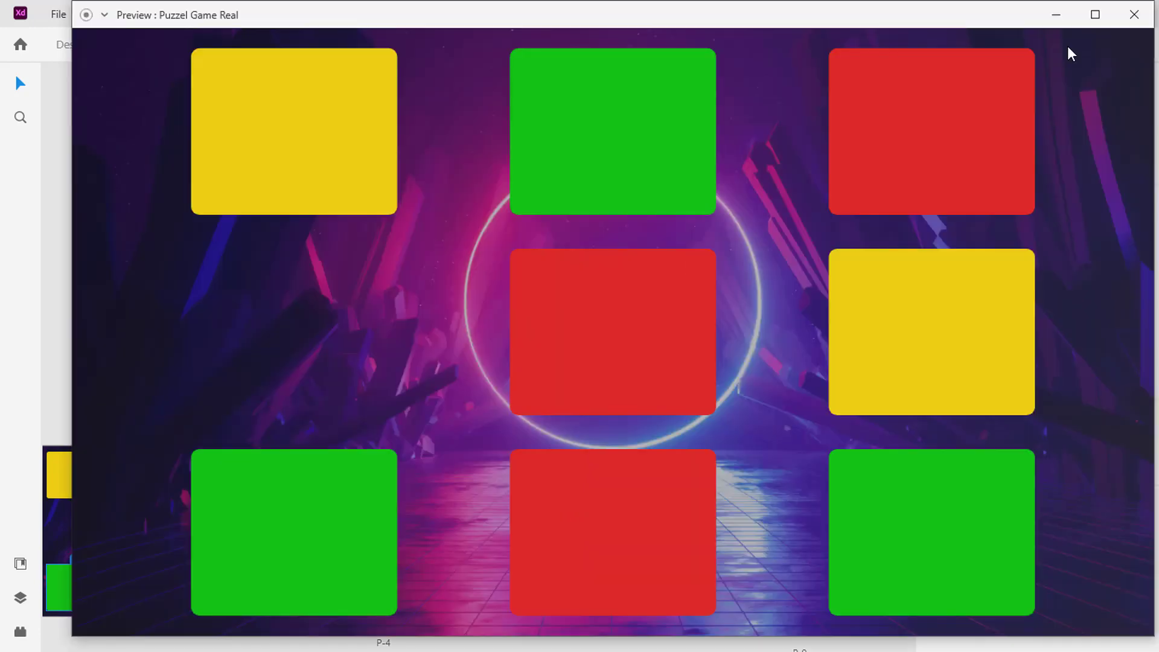
left_click_drag(261, 489, 272, 590)
left_click_drag(279, 541, 298, 388)
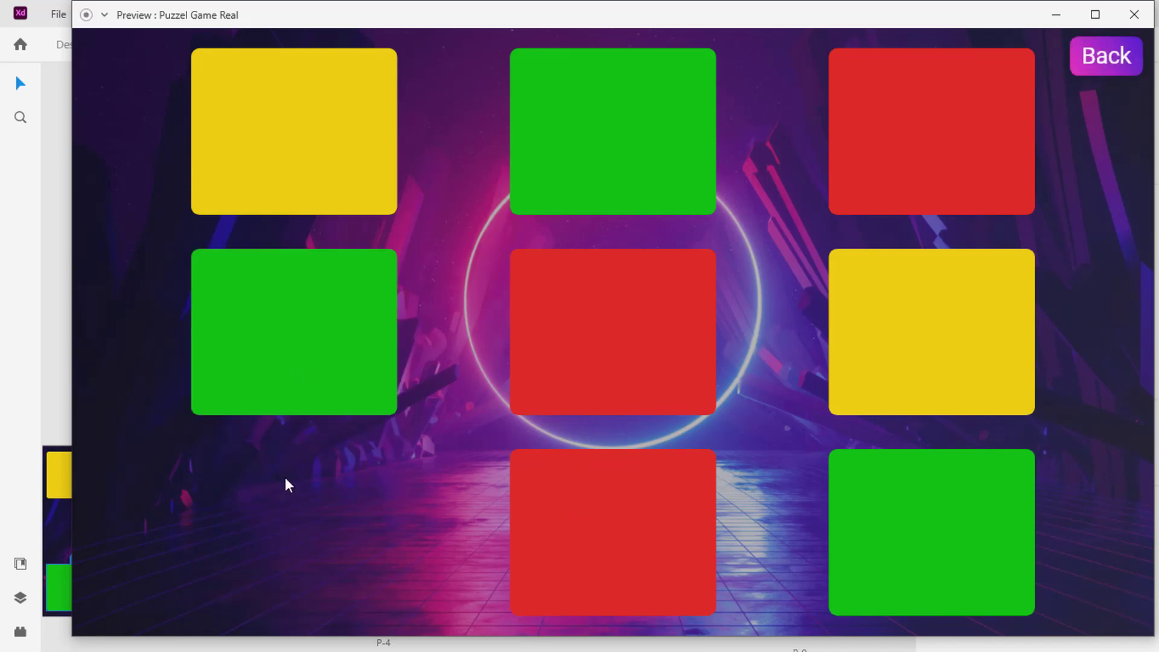
left_click_drag(285, 477, 286, 572)
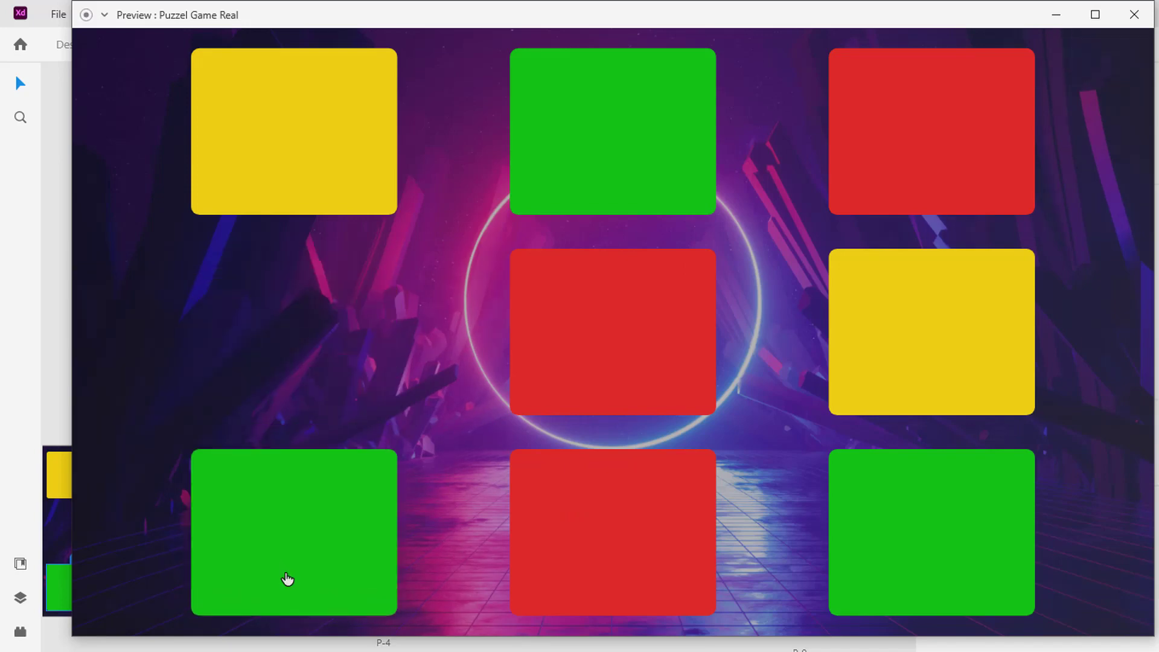
left_click(1056, 14)
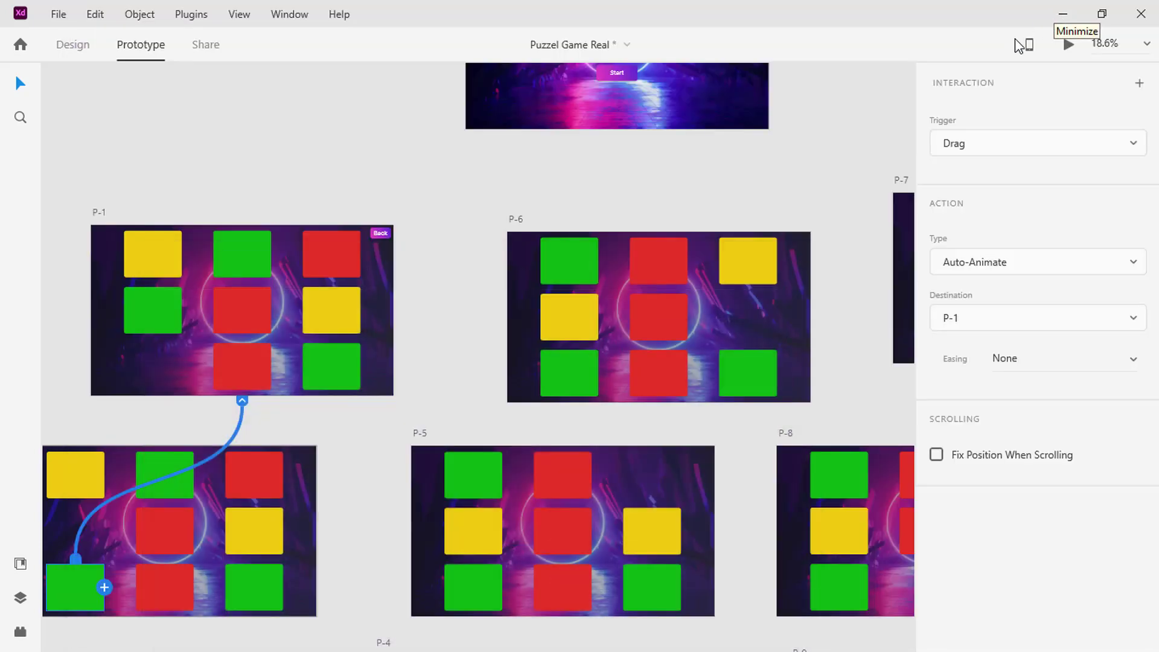
Link P-2's upper-left yellow tile to P-3 and P-3's middle-left yellow tile back to P-2 with Drag and Auto-Animate
scroll(353, 453, "down", 5)
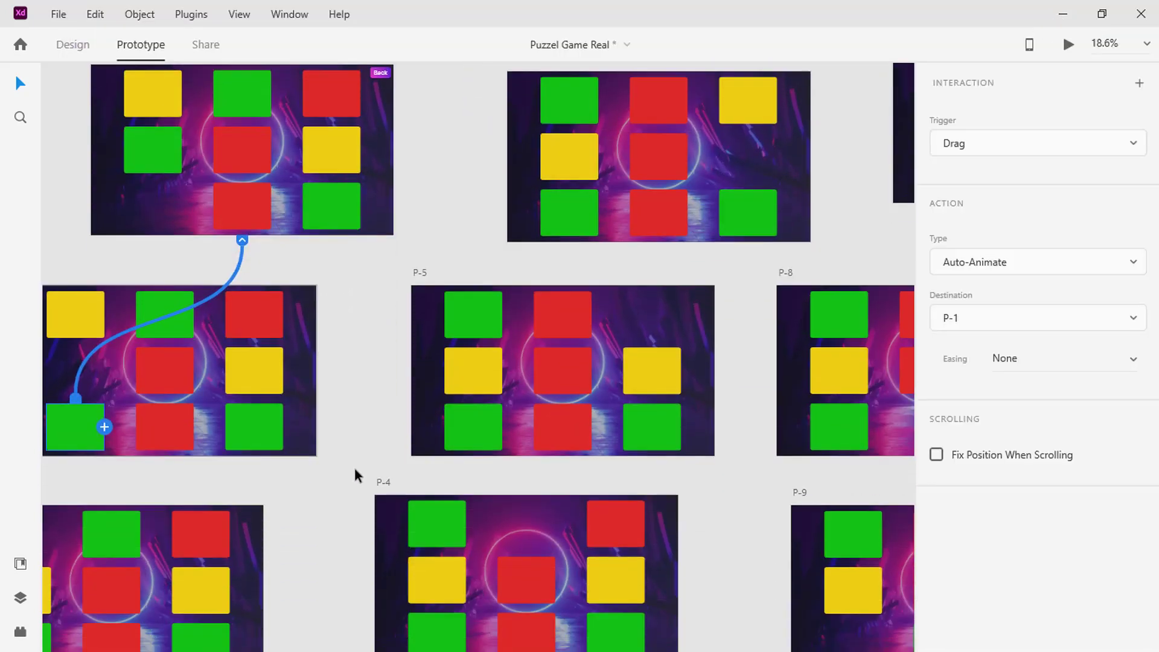
scroll(354, 484, "left", 1)
scroll(354, 484, "down", 1)
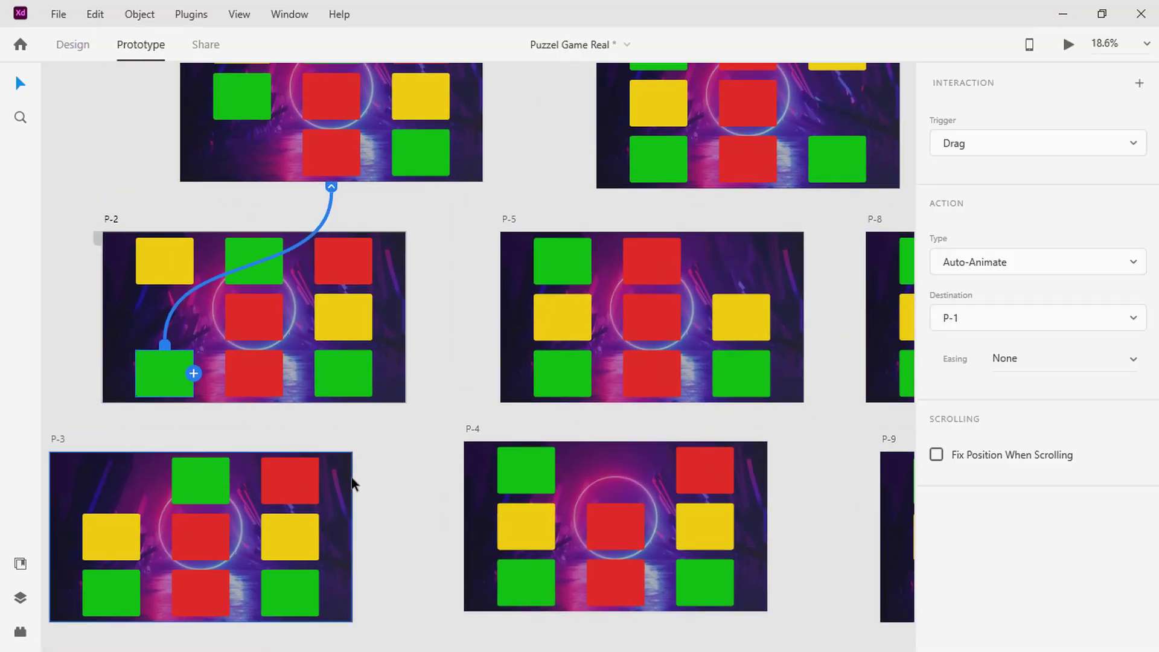
left_click(170, 268)
mouse_move(193, 261)
left_mouse_down()
mouse_move(184, 329)
mouse_move(119, 461)
mouse_move(110, 537)
mouse_move(134, 368)
mouse_move(172, 267)
left_mouse_up()
left_click(107, 531)
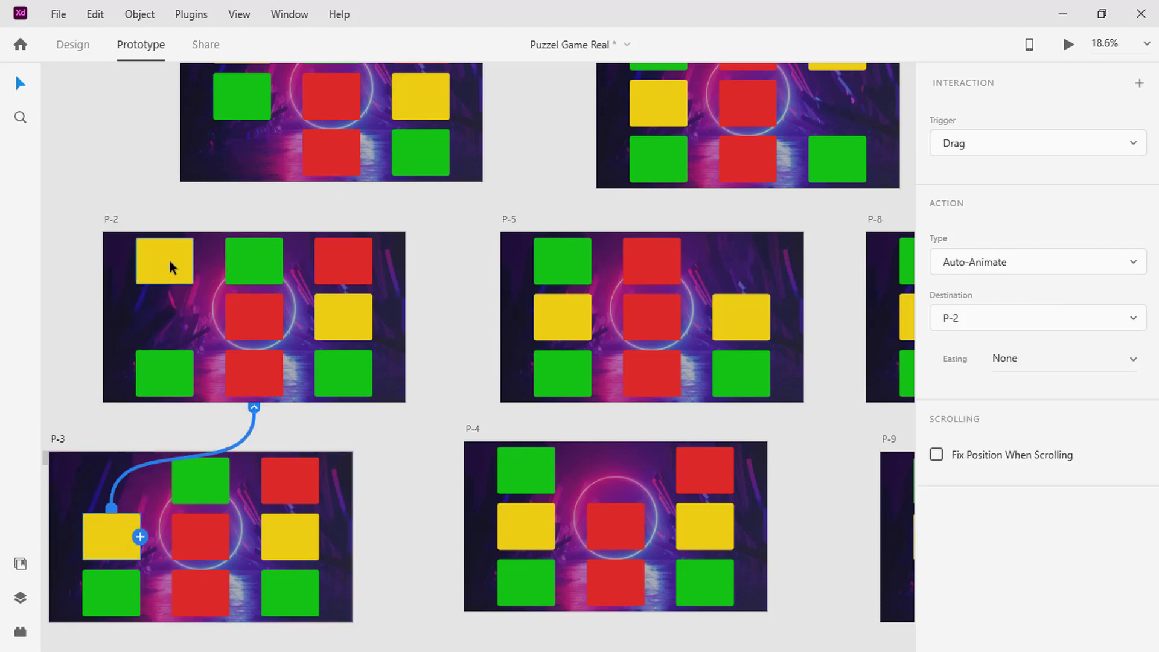
Preview the prototype and test moving the left-column yellow and green tiles up and down between their slots
left_click(1068, 43)
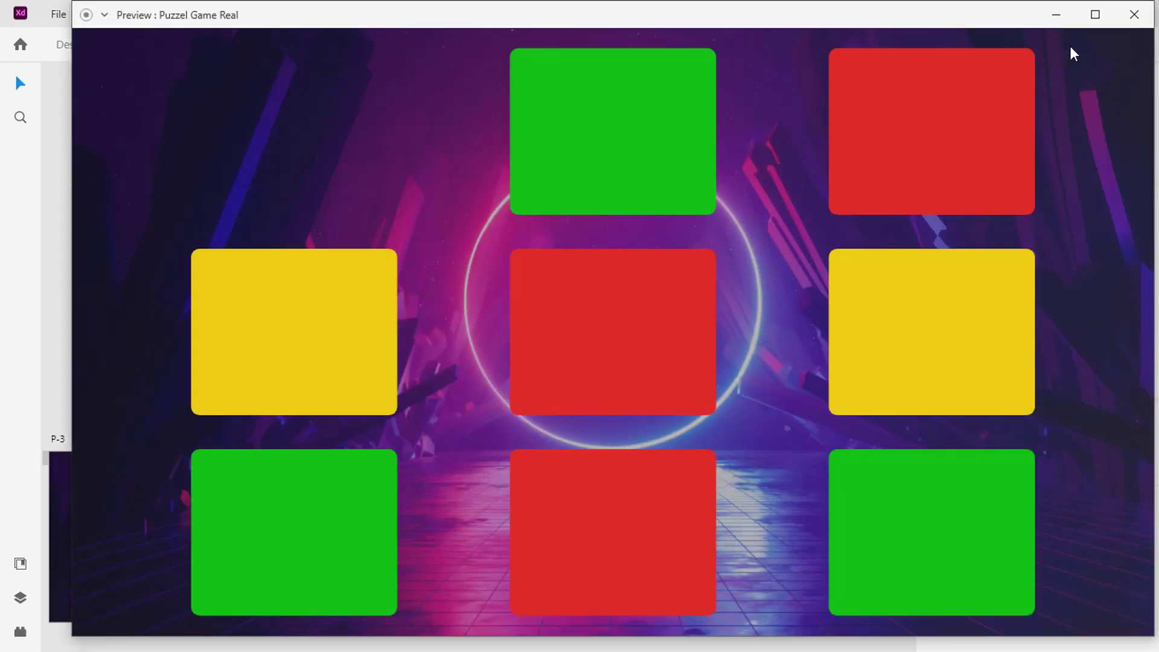
left_click_drag(254, 373, 293, 176)
left_click_drag(293, 175, 318, 407)
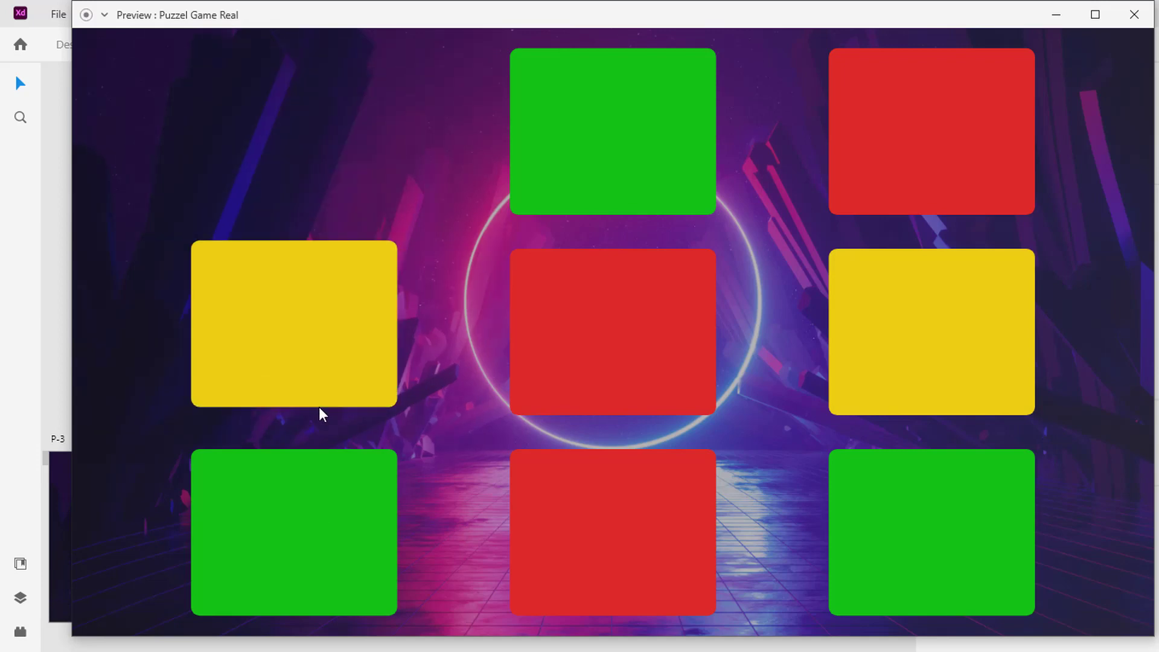
left_click_drag(305, 494, 306, 320)
left_click_drag(305, 326, 307, 436)
left_click_drag(308, 175, 310, 440)
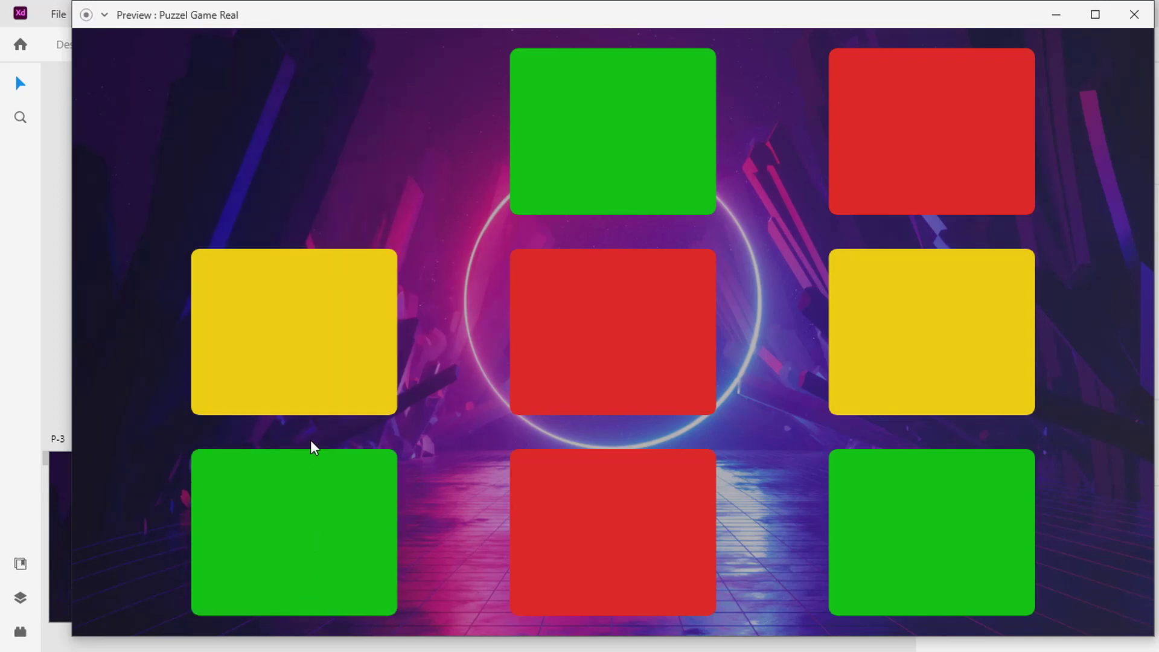
Link P-3's upper-middle green tile to P-4 and P-4's upper-left green tile back to P-3 with Drag and Auto-Animate
left_click(1056, 14)
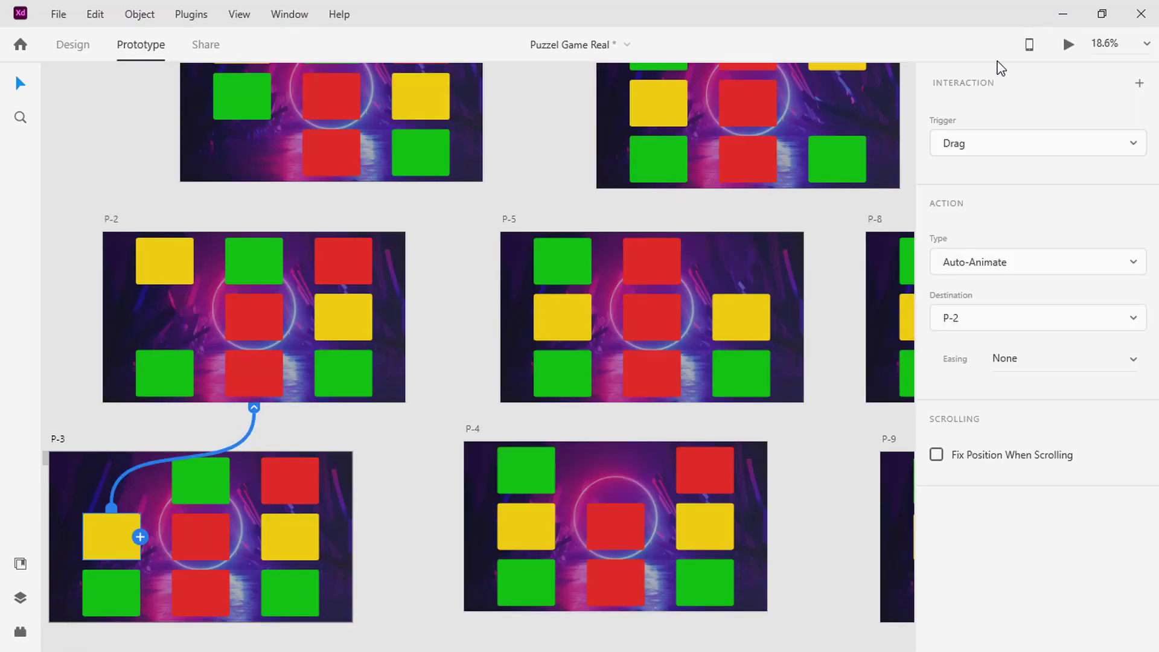
left_click(200, 480)
mouse_move(230, 481)
left_mouse_down()
mouse_move(534, 470)
mouse_move(398, 502)
mouse_move(212, 473)
left_mouse_up()
left_click(534, 470)
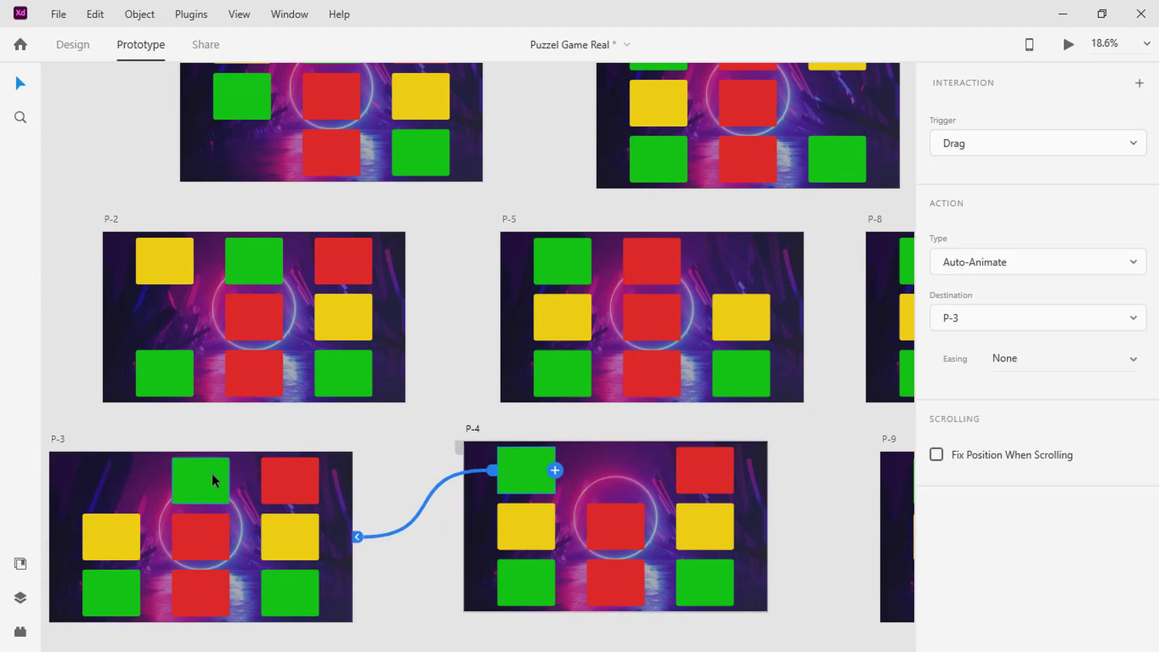
Link P-5's upper-middle red tile to P-4 and P-4's upper-right red tile to P-5 with Drag and Auto-Animate
left_click(668, 260)
left_click_drag(676, 261, 754, 327)
left_click(707, 487)
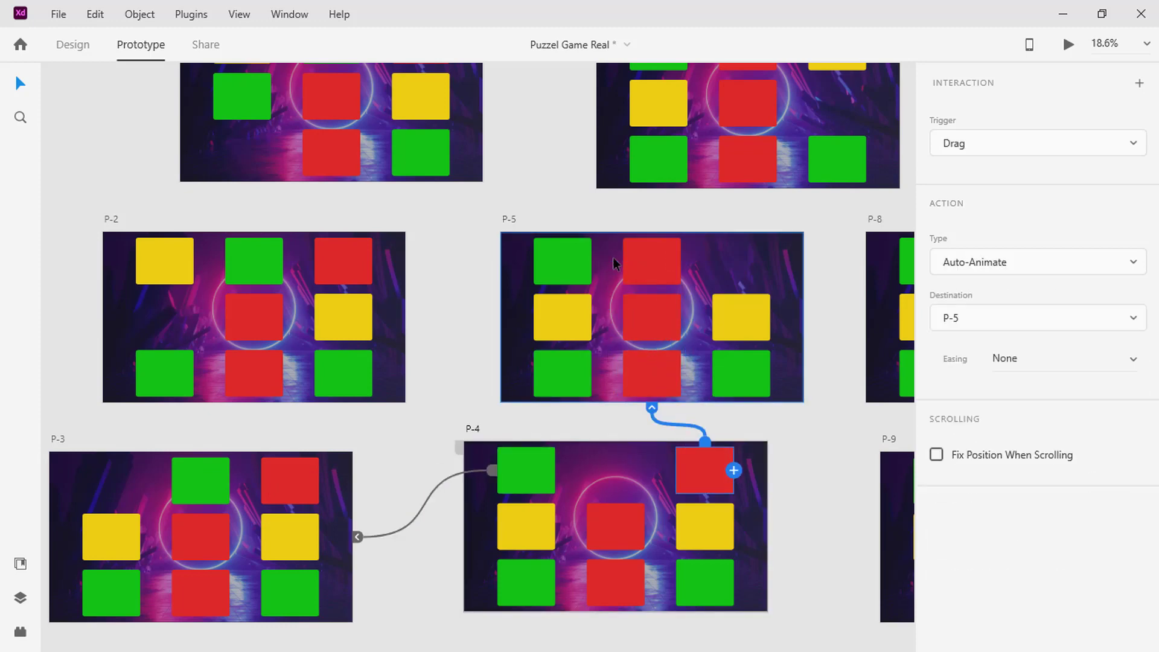
Link P-5's middle-right yellow tile to P-6 and P-6's upper-right yellow tile back to P-5 with Drag and Auto-Animate
scroll(812, 349, "up", 5)
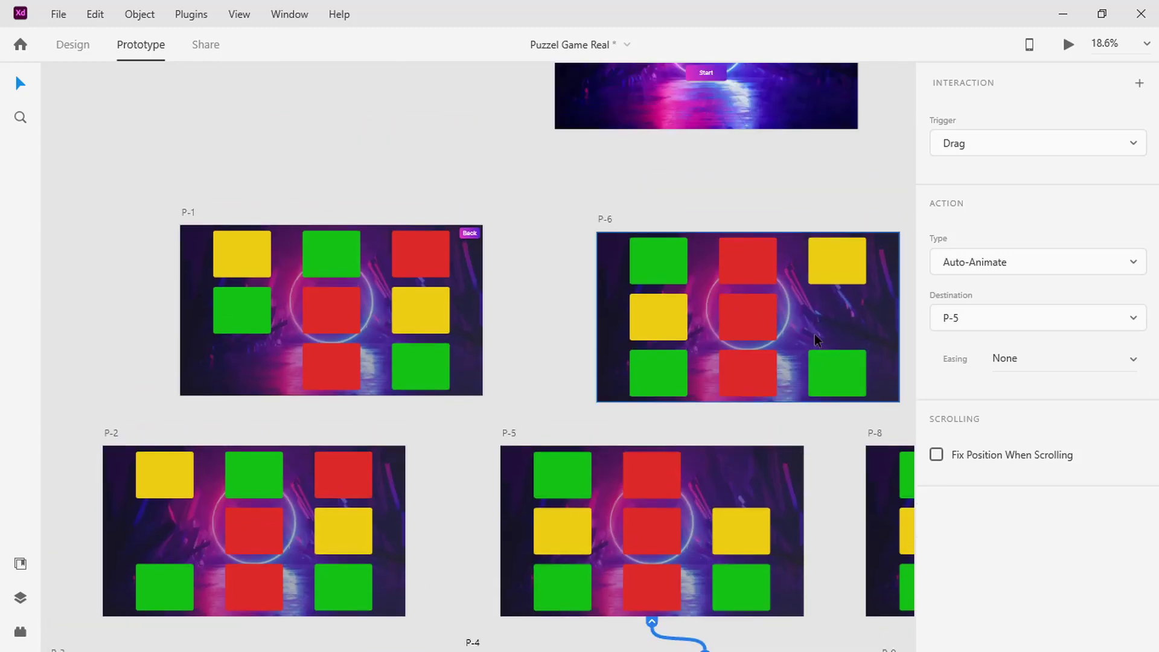
left_click(747, 519)
mouse_move(771, 530)
left_mouse_down()
mouse_move(811, 259)
mouse_move(832, 244)
mouse_move(751, 525)
left_mouse_up()
left_click(832, 244)
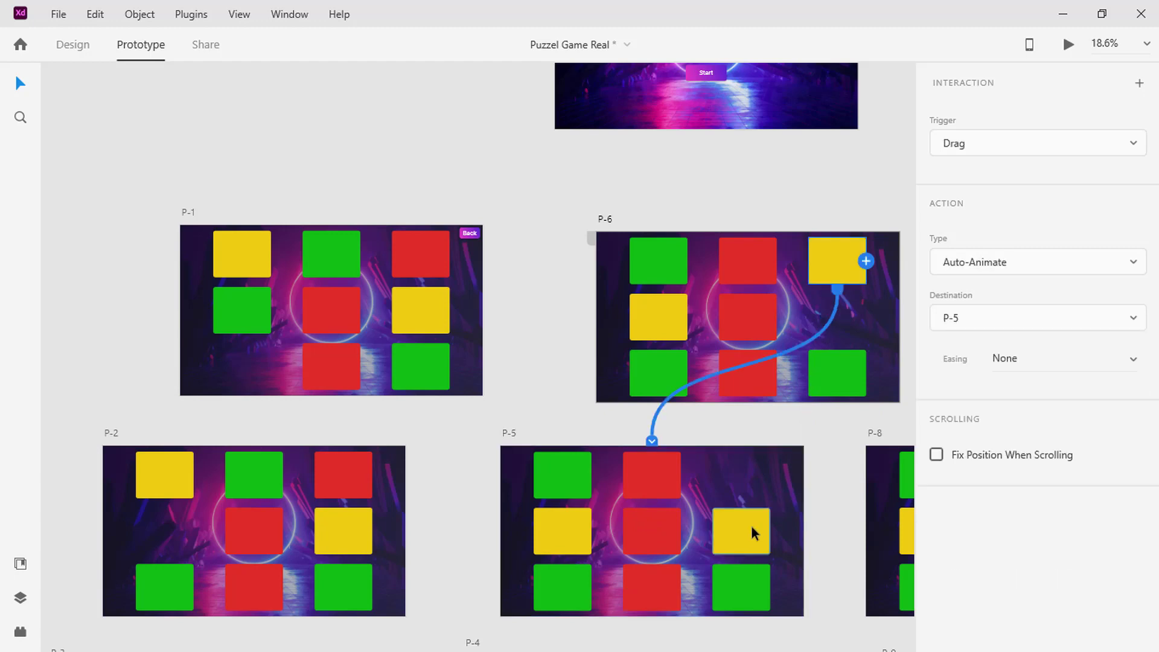
Preview the prototype, test sliding the top-row green and red tiles sideways and the yellow tiles vertically, and minimize the preview
left_click(1068, 44)
left_click_drag(996, 115, 722, 209)
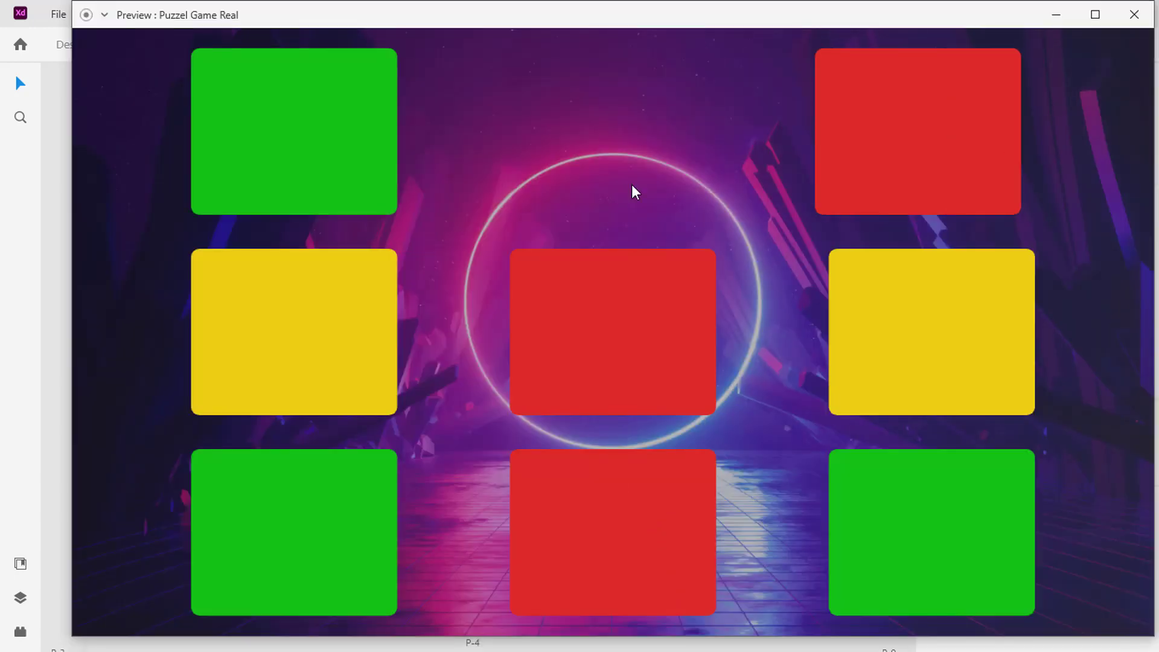
left_click_drag(632, 185, 610, 185)
mouse_move(920, 320)
left_mouse_down()
mouse_move(915, 156)
mouse_move(921, 326)
left_mouse_up()
left_click_drag(628, 154, 986, 161)
mouse_move(338, 151)
left_mouse_down()
mouse_move(669, 151)
mouse_move(338, 154)
left_mouse_up()
left_click_drag(338, 154, 760, 160)
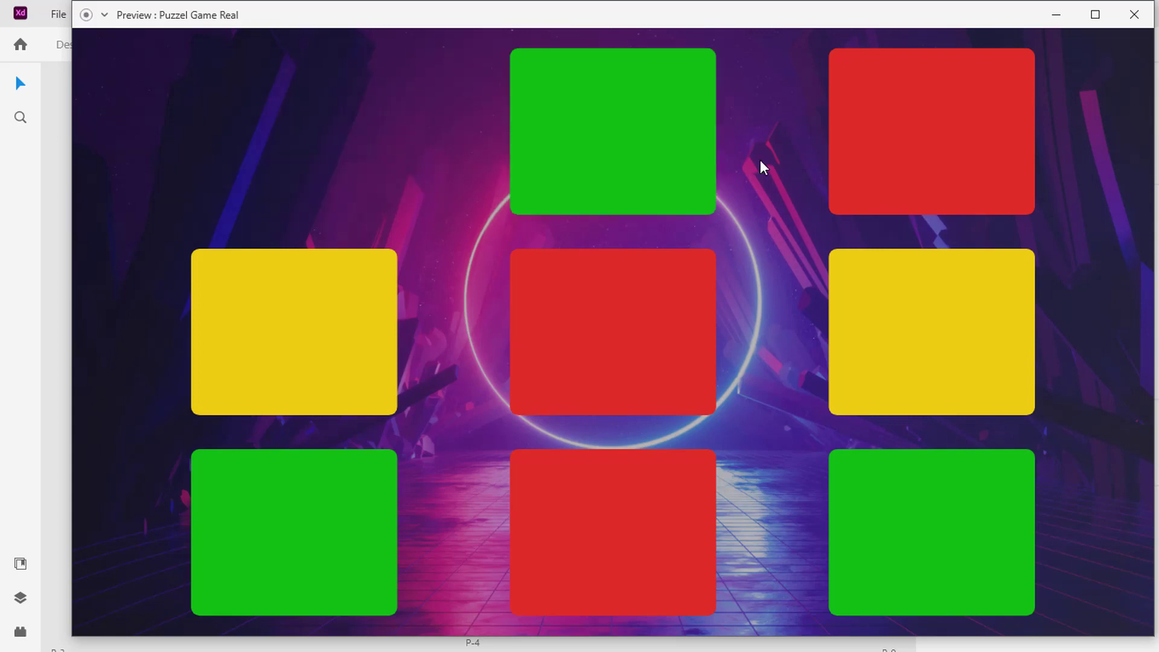
left_click_drag(293, 320, 293, 151)
left_click_drag(282, 474, 296, 502)
left_click_drag(305, 151, 305, 320)
left_click_drag(610, 139, 302, 133)
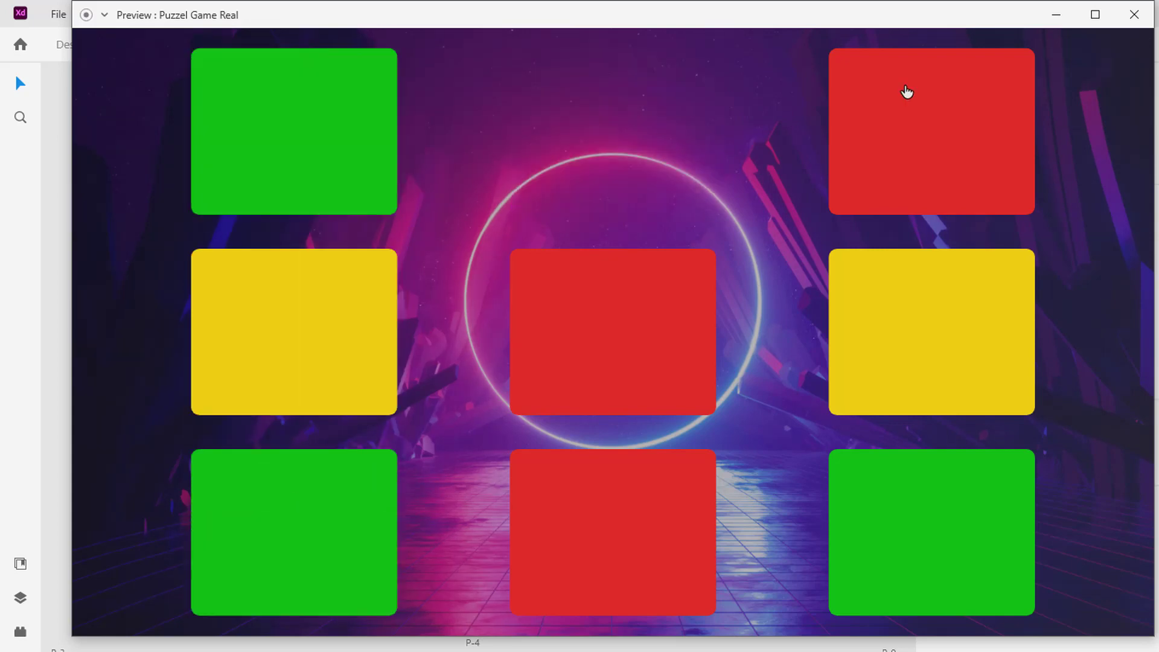
left_click_drag(907, 92, 454, 156)
left_click_drag(949, 315, 943, 145)
left_click_drag(942, 145, 965, 101)
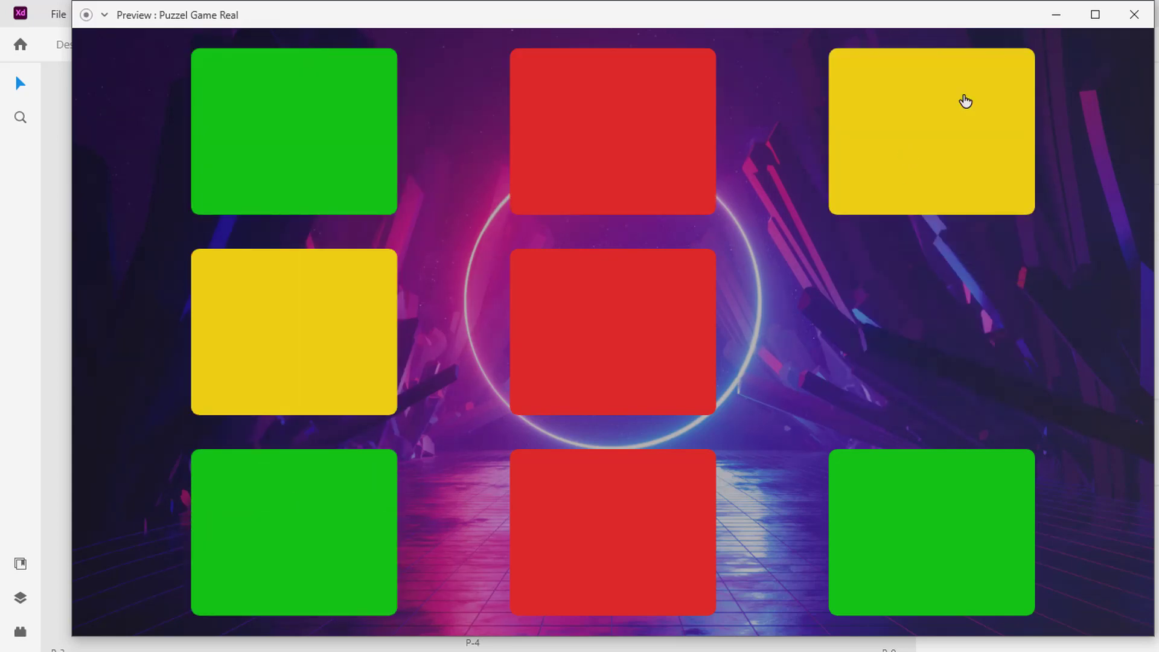
left_click(1056, 17)
Link P-6's lower-right green tile to P-7 and P-7's middle-right green tile back to P-6 with Drag and Auto-Animate
scroll(829, 285, "right", 3)
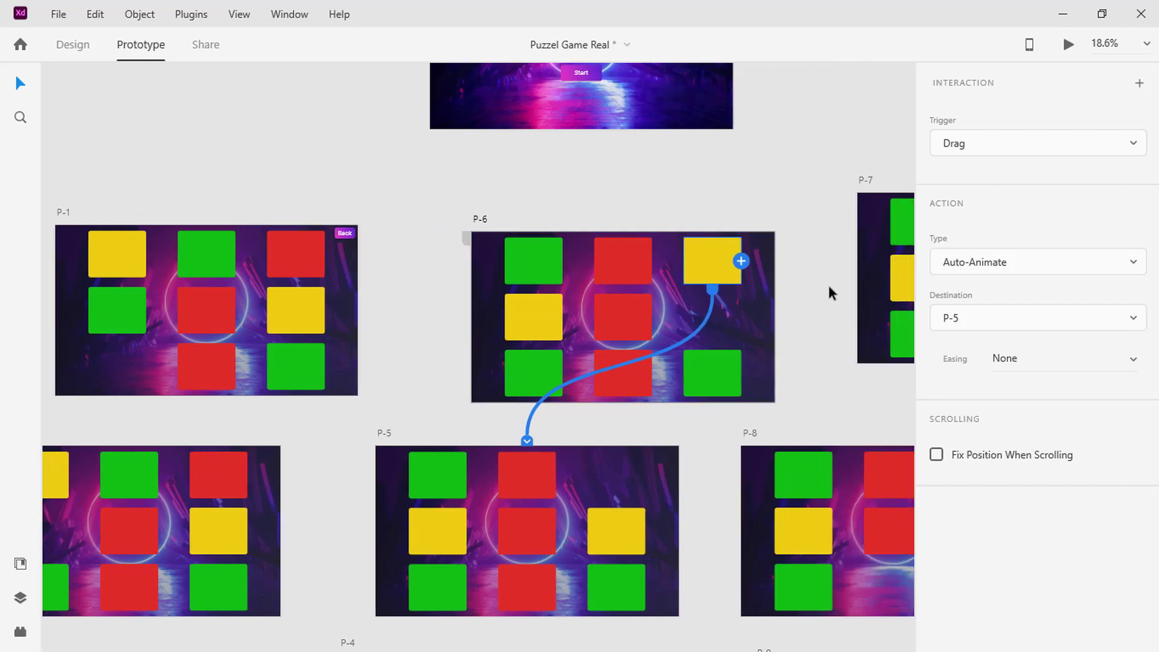
scroll(829, 287, "right", 8)
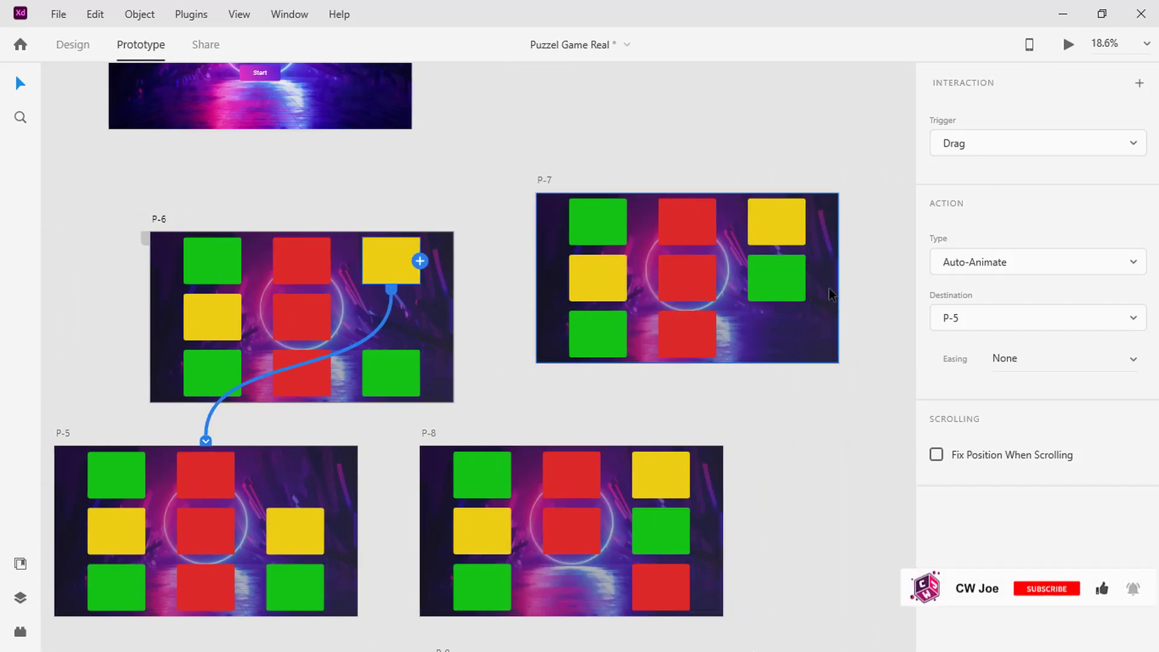
left_click(416, 376)
left_click_drag(423, 378, 383, 393)
left_click(776, 279)
Link P-7's lower-middle red tile to P-8 and P-8's lower-right red tile back to P-7 with Drag and Auto-Animate
scroll(468, 396, "down", 3)
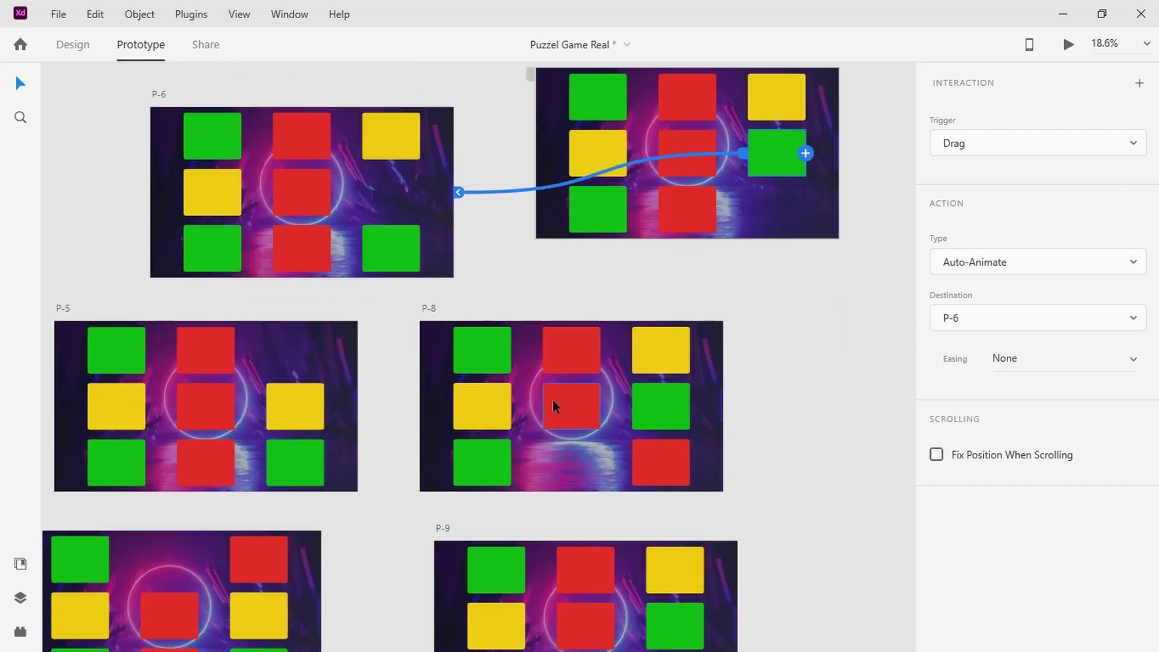
left_click(709, 206)
left_click_drag(718, 210, 744, 200)
left_click(661, 463)
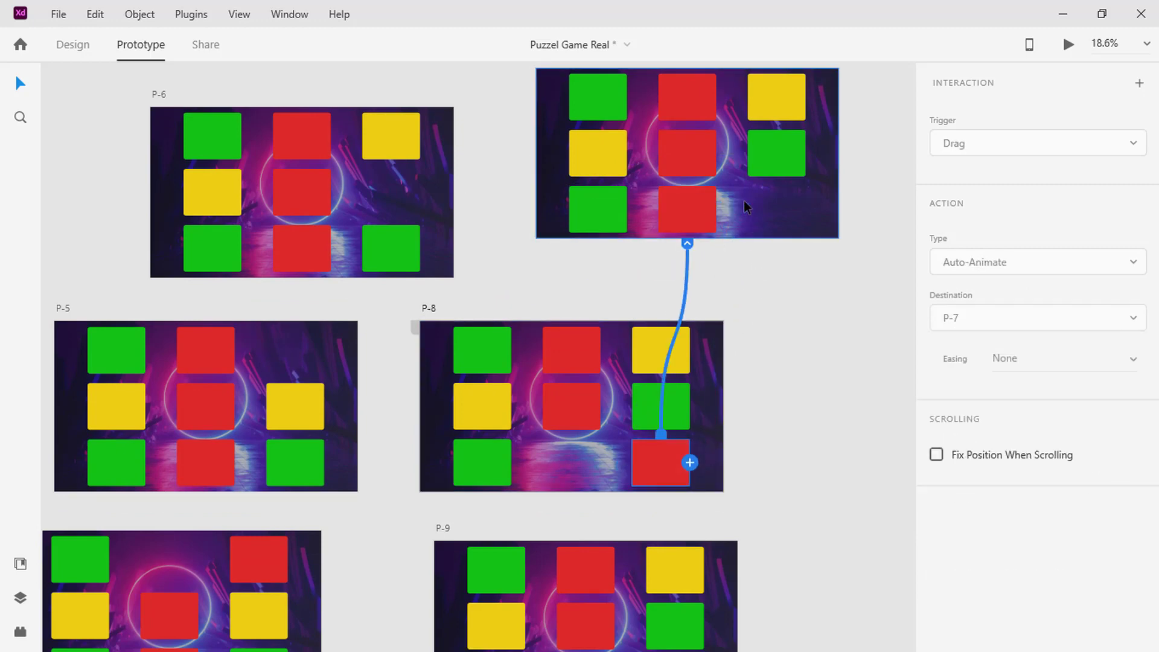
Link P-9's lower-middle green tile to P-8 and P-8's lower-left green tile to P-9 with Drag and Auto-Animate
scroll(737, 223, "down", 4)
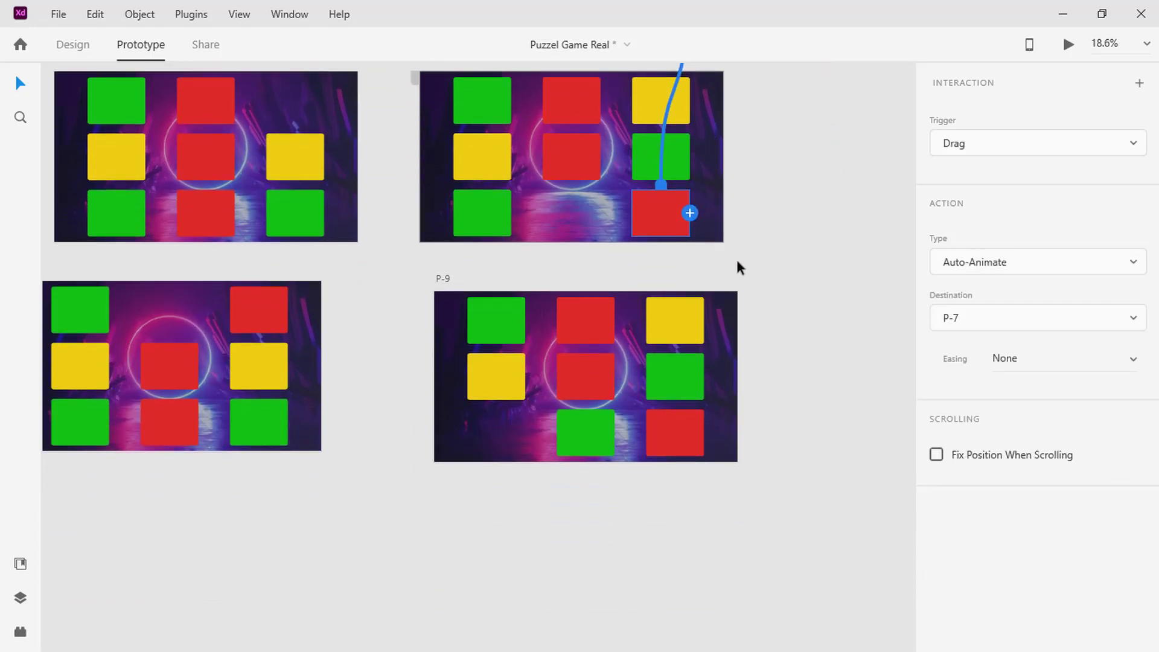
left_click(585, 440)
mouse_move(616, 430)
left_mouse_down()
mouse_move(574, 206)
mouse_move(598, 321)
mouse_move(597, 437)
left_mouse_up()
left_click(507, 223)
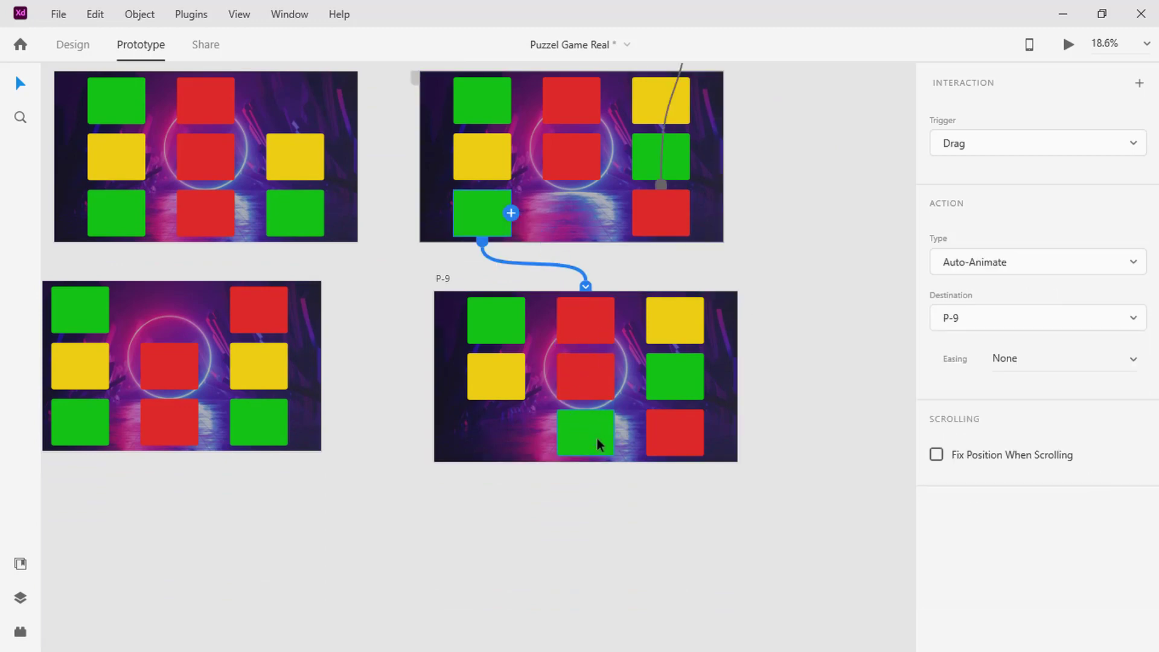
Preview the prototype, test sliding the tiles backward and forward through the chain of linked artboards, and minimize the preview
left_click(1069, 45)
left_click_drag(966, 496, 803, 497)
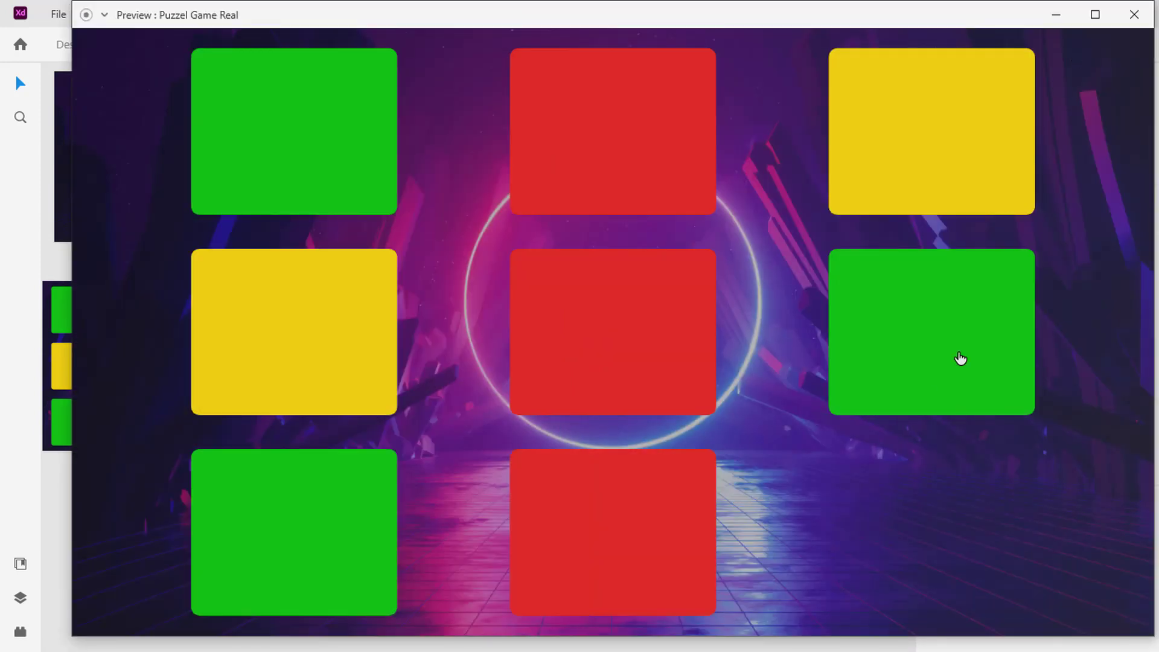
left_click_drag(960, 360, 957, 489)
left_click_drag(942, 139, 942, 271)
left_click_drag(640, 135, 1031, 142)
left_click_drag(339, 127, 543, 128)
left_click_drag(333, 303, 337, 122)
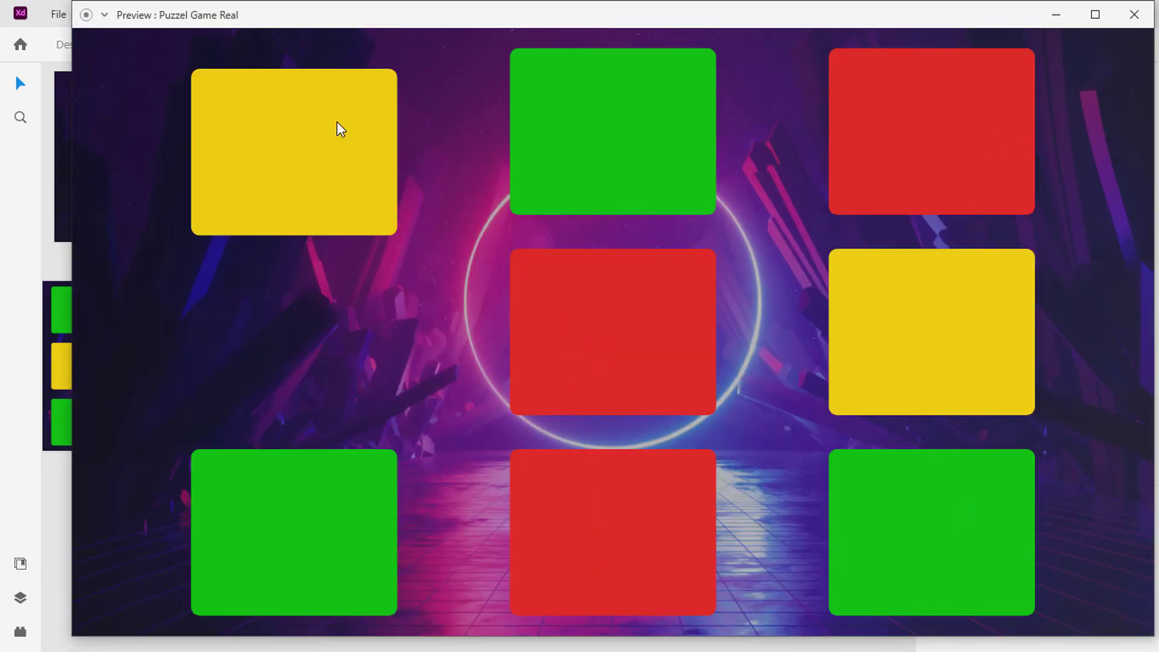
mouse_move(296, 514)
left_mouse_down()
mouse_move(295, 345)
mouse_move(293, 495)
left_mouse_up()
left_click_drag(289, 145, 290, 296)
left_click_drag(592, 129, 363, 128)
left_click_drag(851, 131, 535, 161)
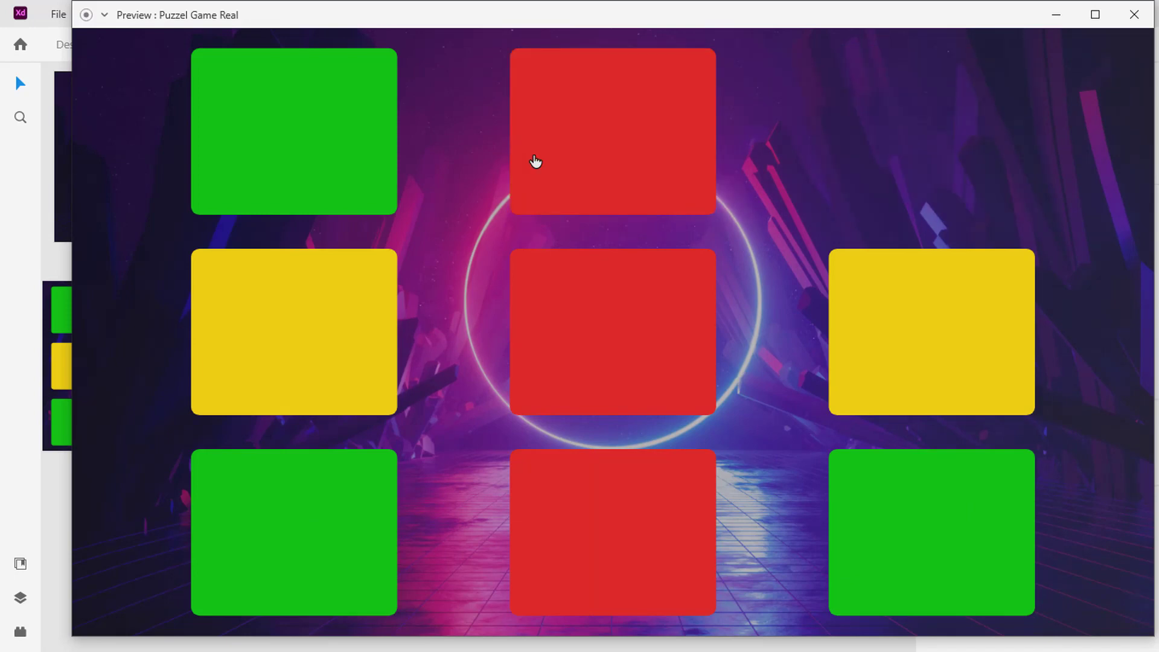
left_click(1058, 13)
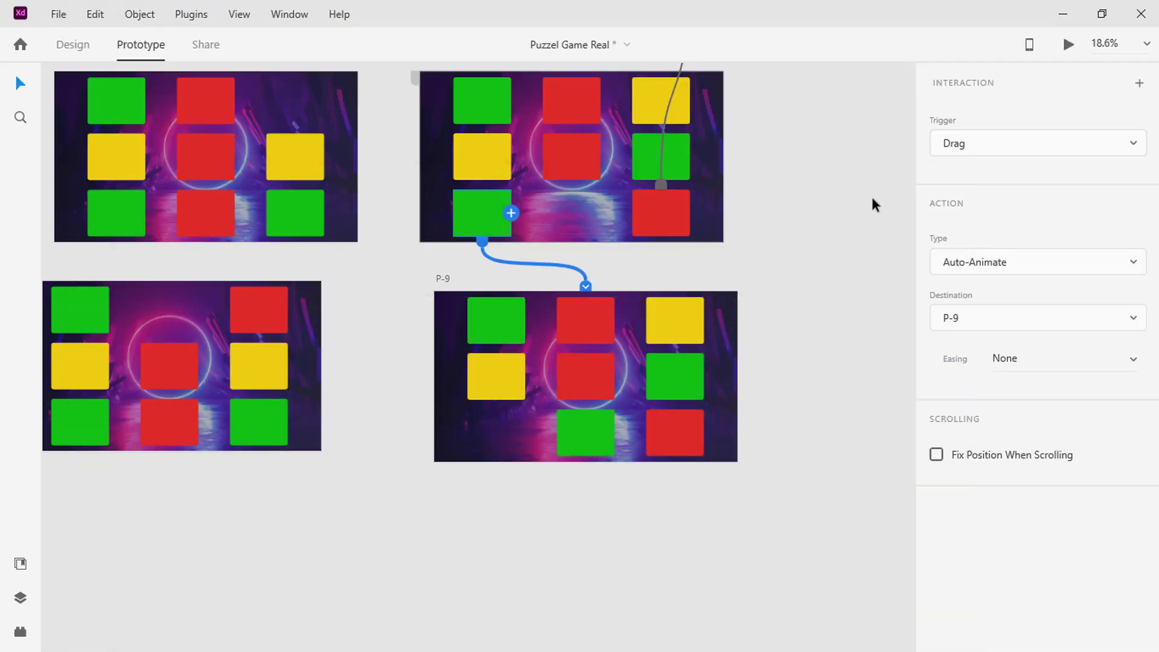
Link P-1's Back button to the Background artboard using a Tap trigger and Auto-Animate
scroll(872, 198, "left", 9)
scroll(872, 198, "up", 4)
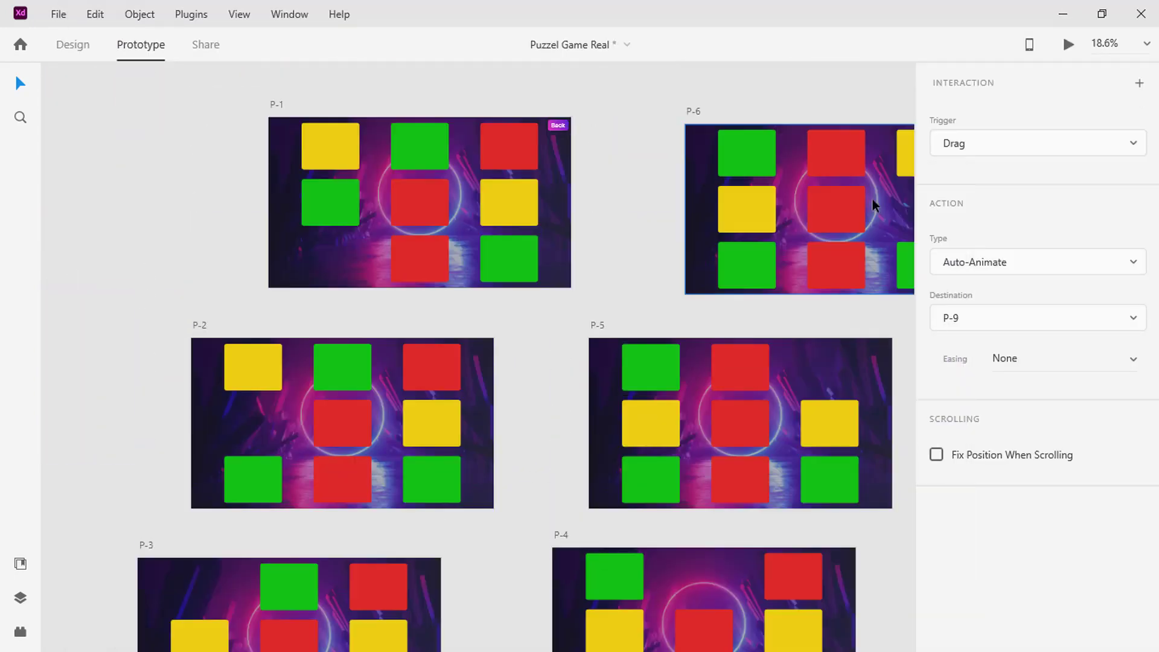
scroll(872, 198, "up", 5)
scroll(616, 335, "up", 1, "ctrl")
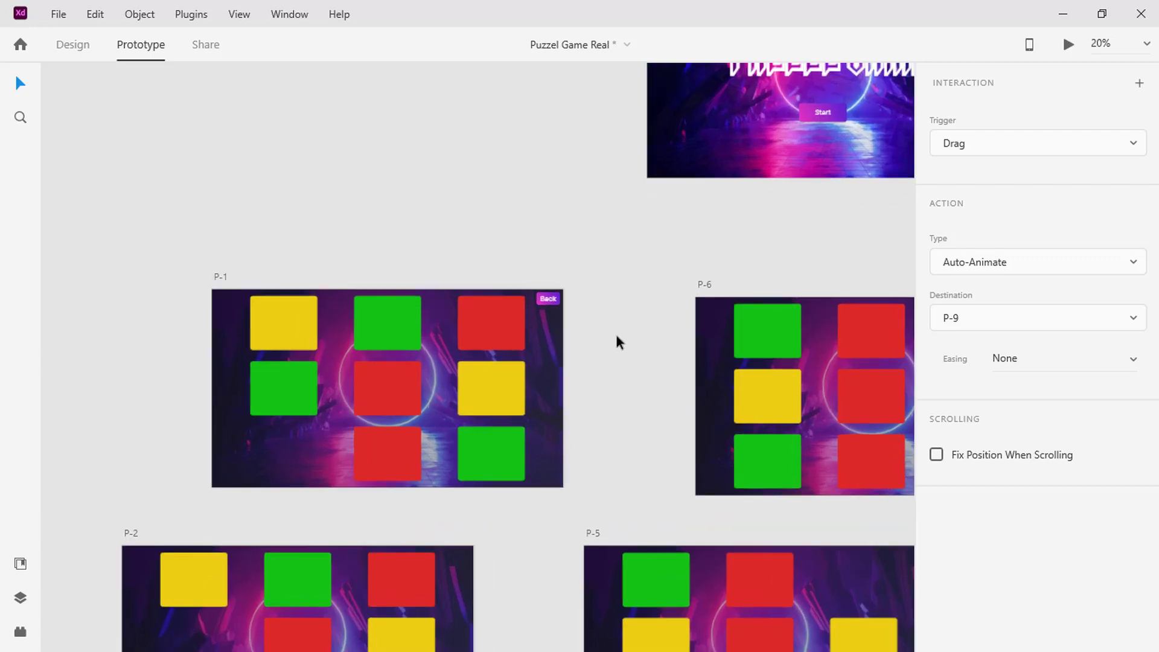
scroll(617, 336, "up", 5, "ctrl")
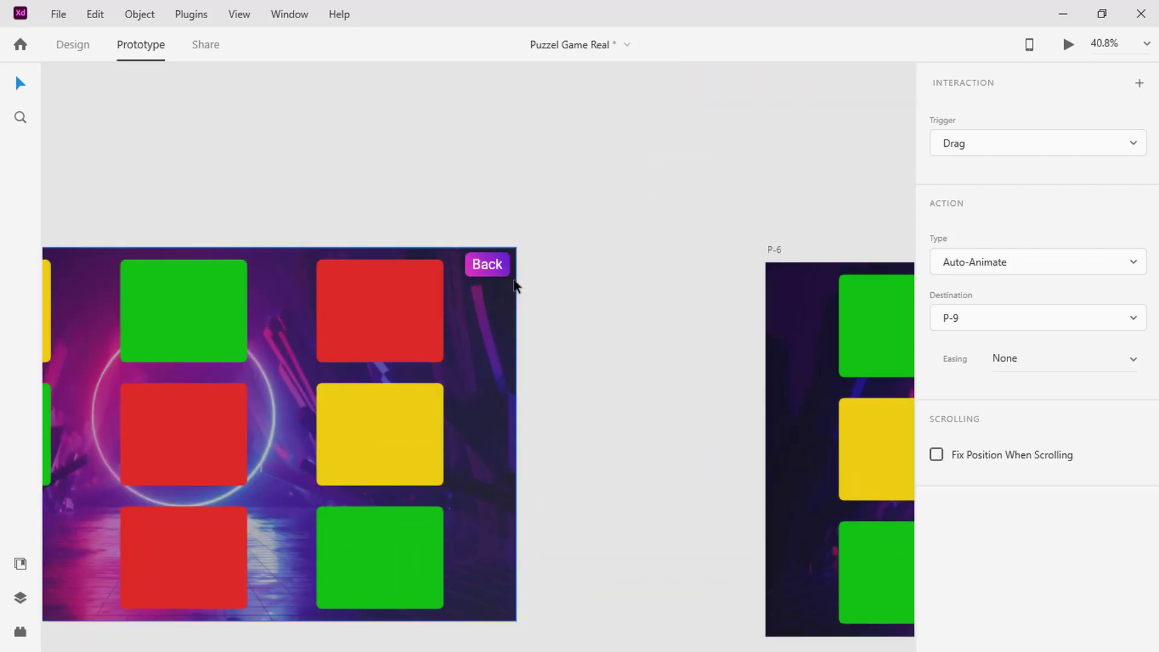
scroll(511, 260, "down", 1)
left_click(515, 226)
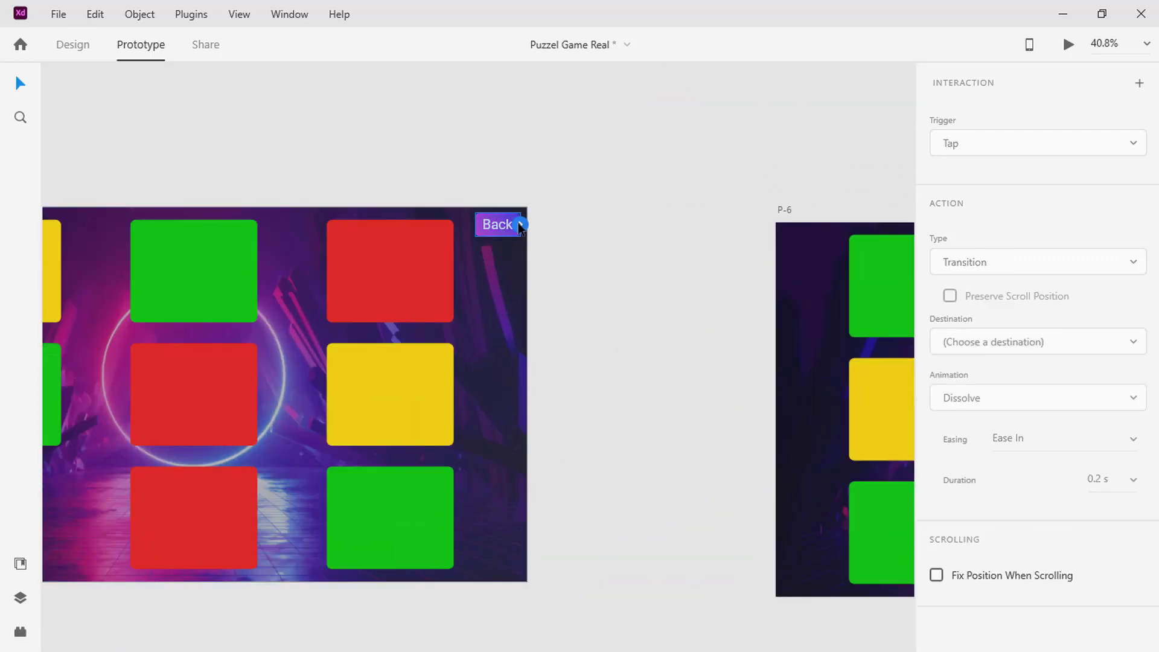
left_click_drag(520, 225, 856, 108)
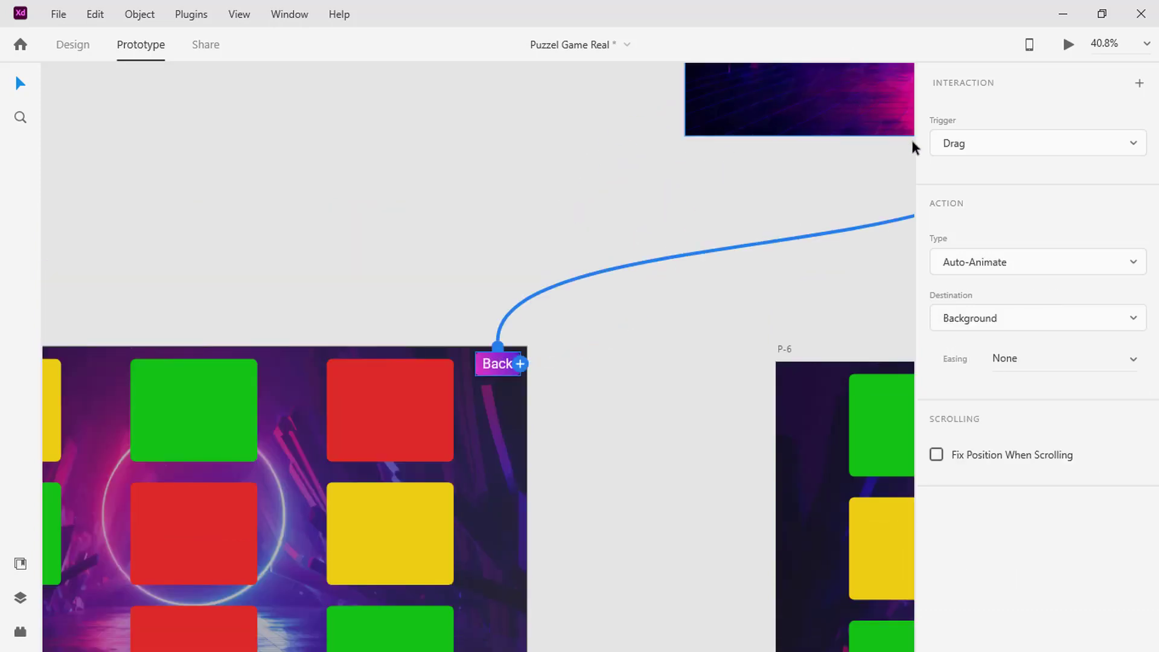
left_click(996, 146)
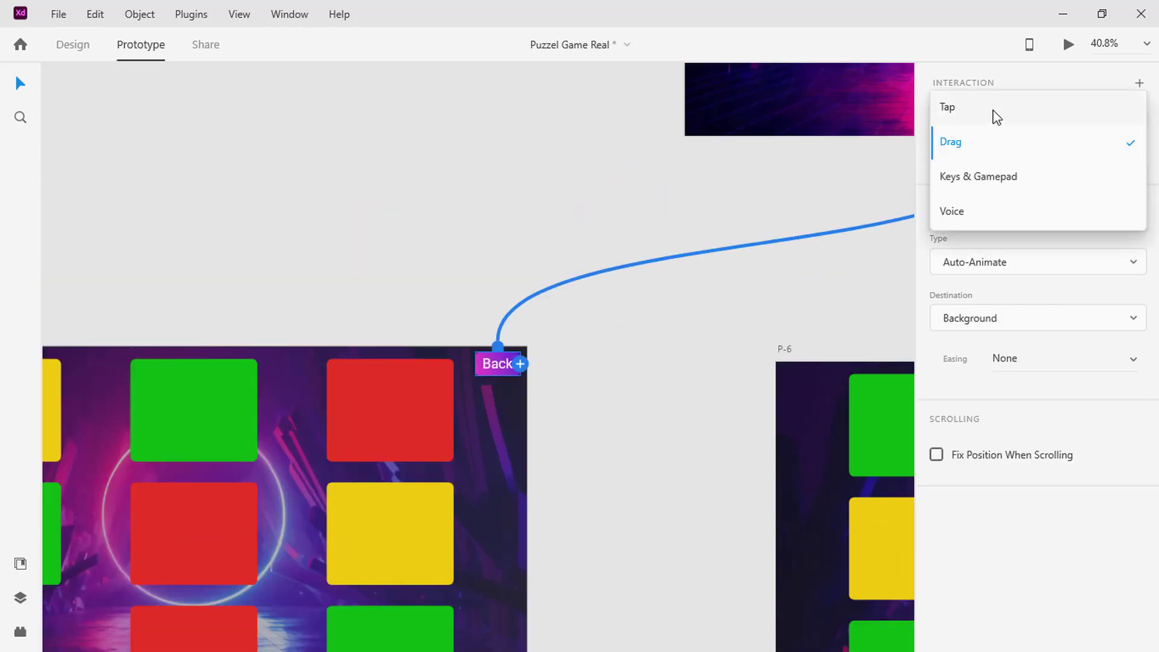
left_click(996, 112)
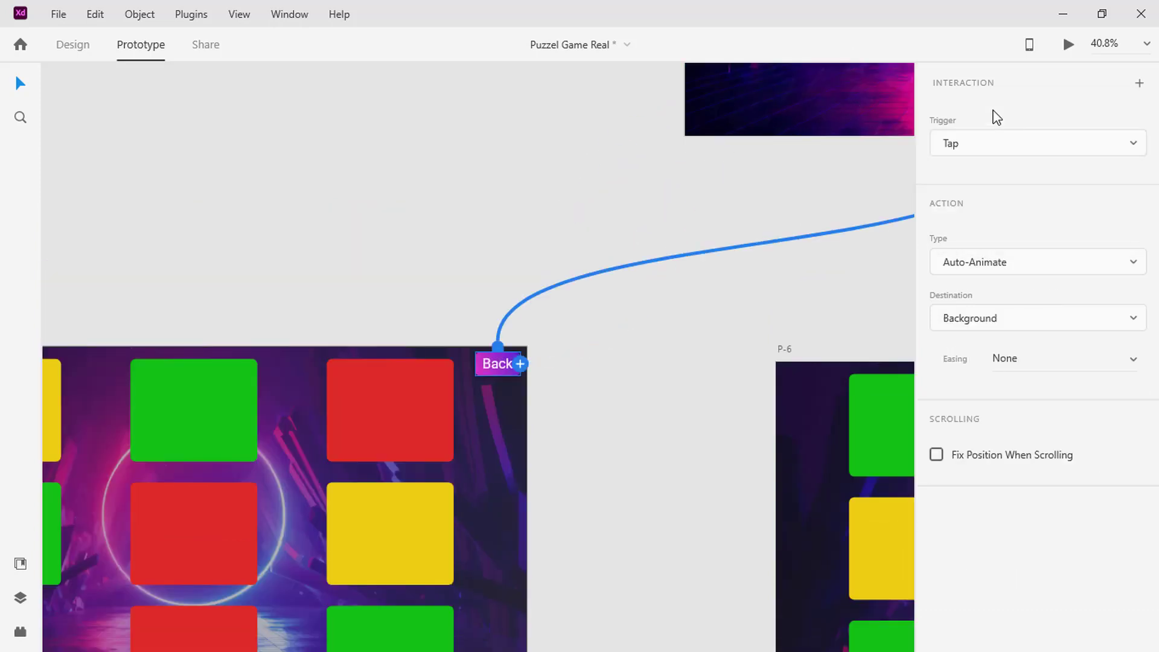
Set the Back button interaction's easing to Ease Out and deselect the button
left_click(1028, 353)
left_click(1132, 361)
left_click(1040, 363)
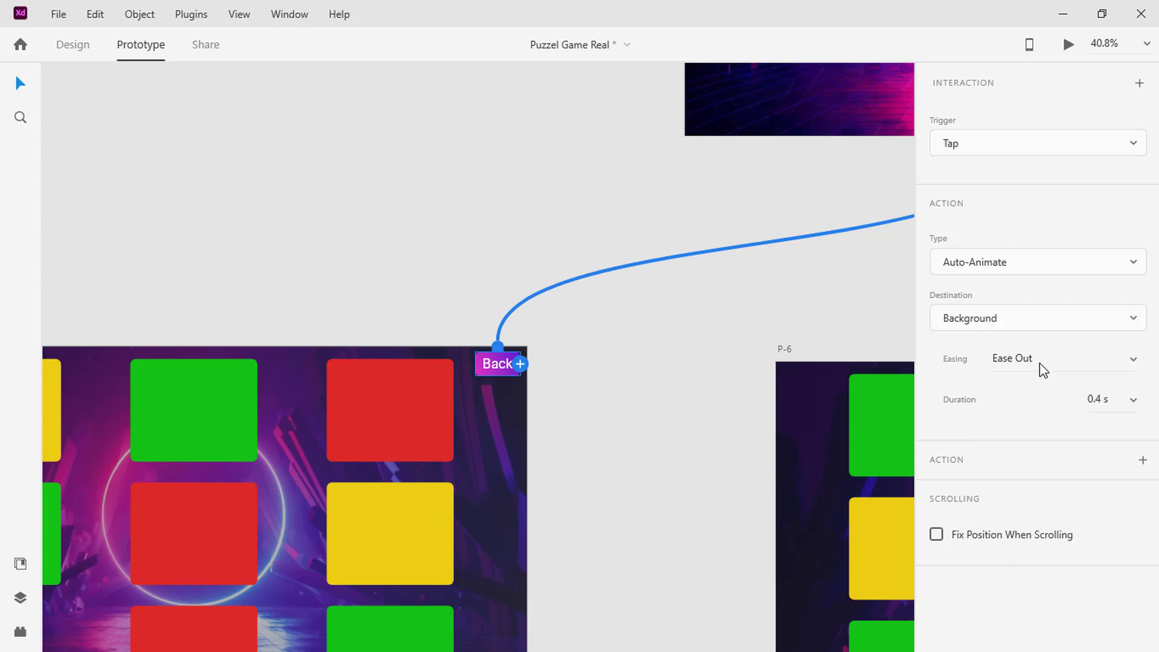
left_click(869, 305)
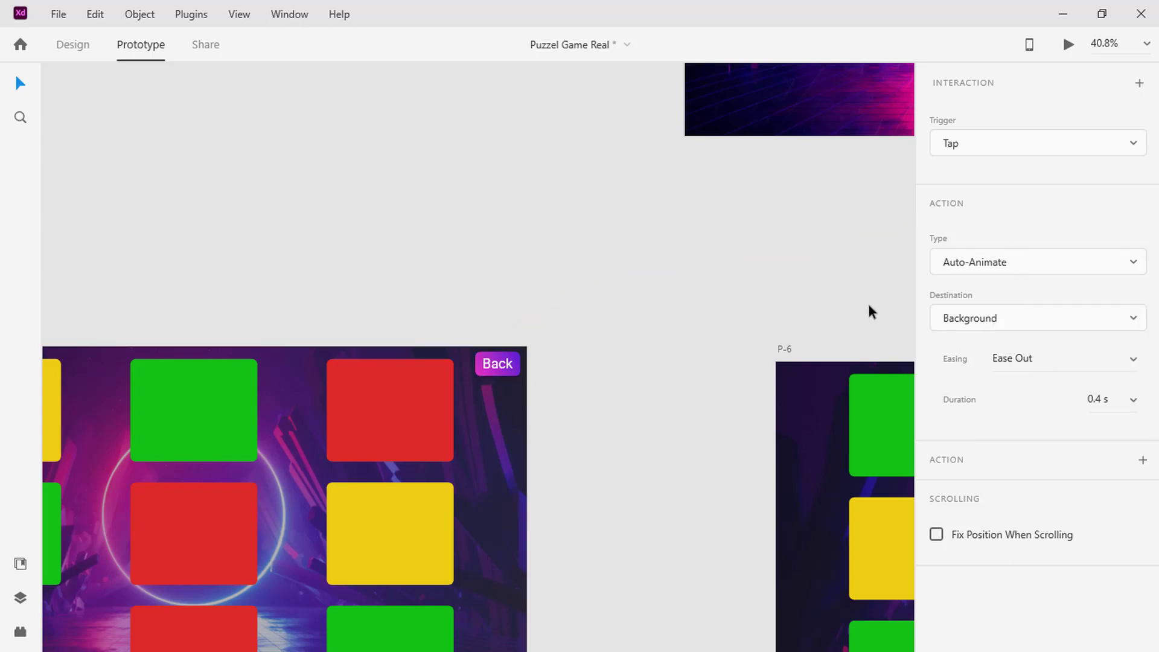
Preview the prototype from the title artboard and test the Start and Back buttons, ending with the game started again
scroll(869, 304, "down", 4)
scroll(867, 304, "down", 2)
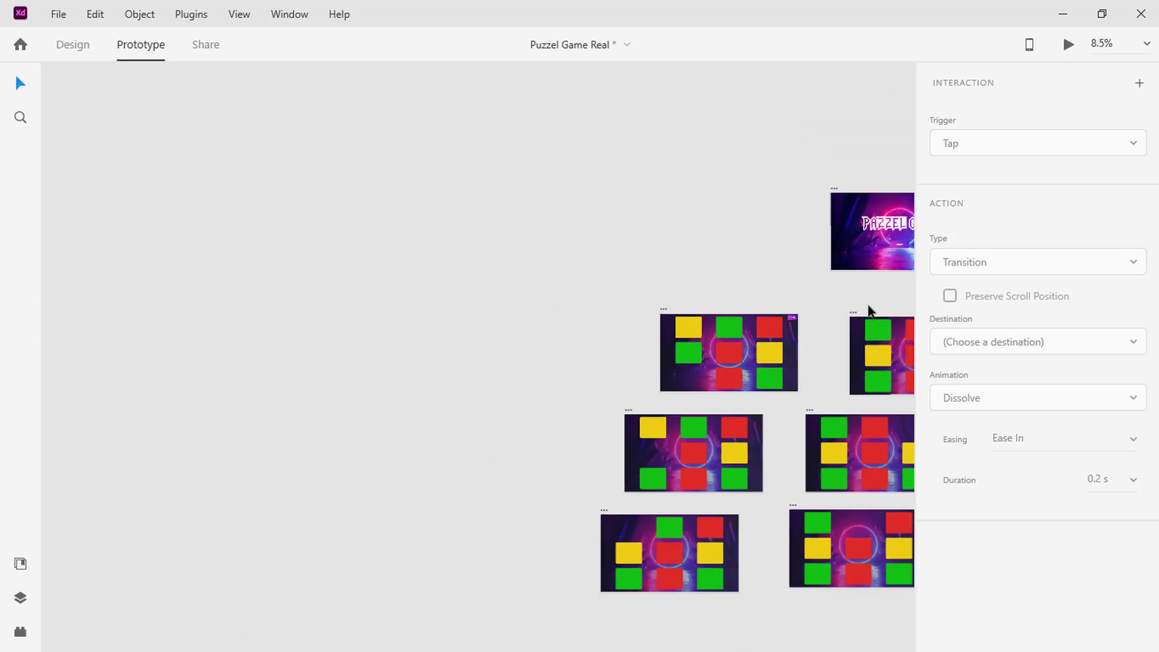
scroll(868, 303, "right", 5)
left_click(623, 251)
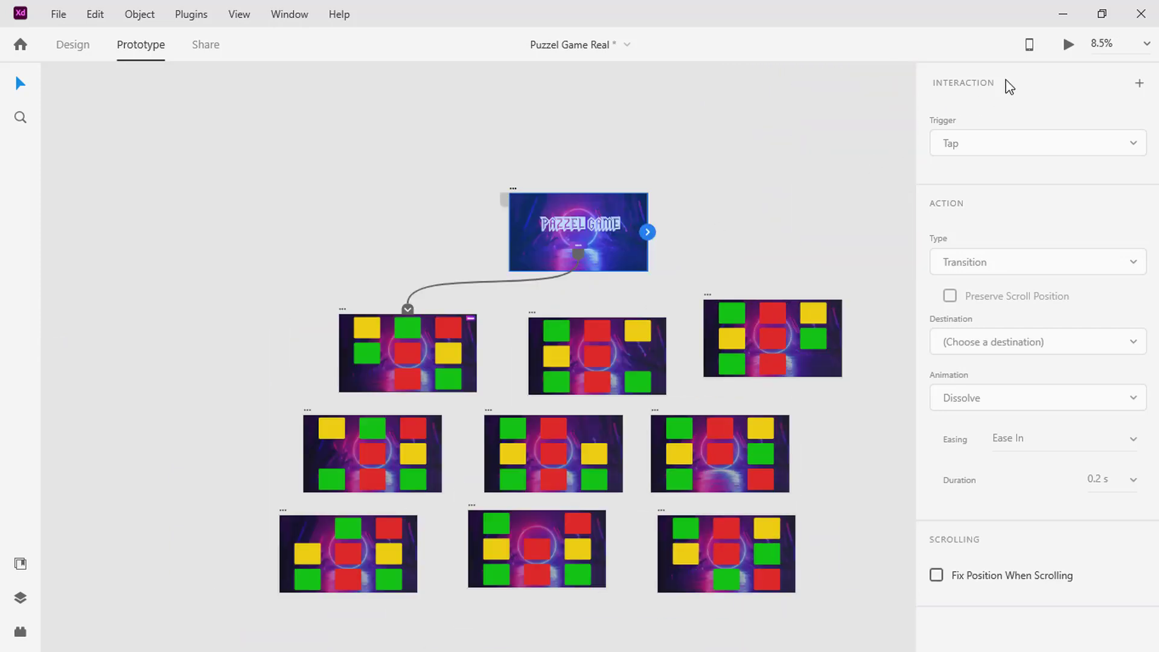
left_click(1067, 48)
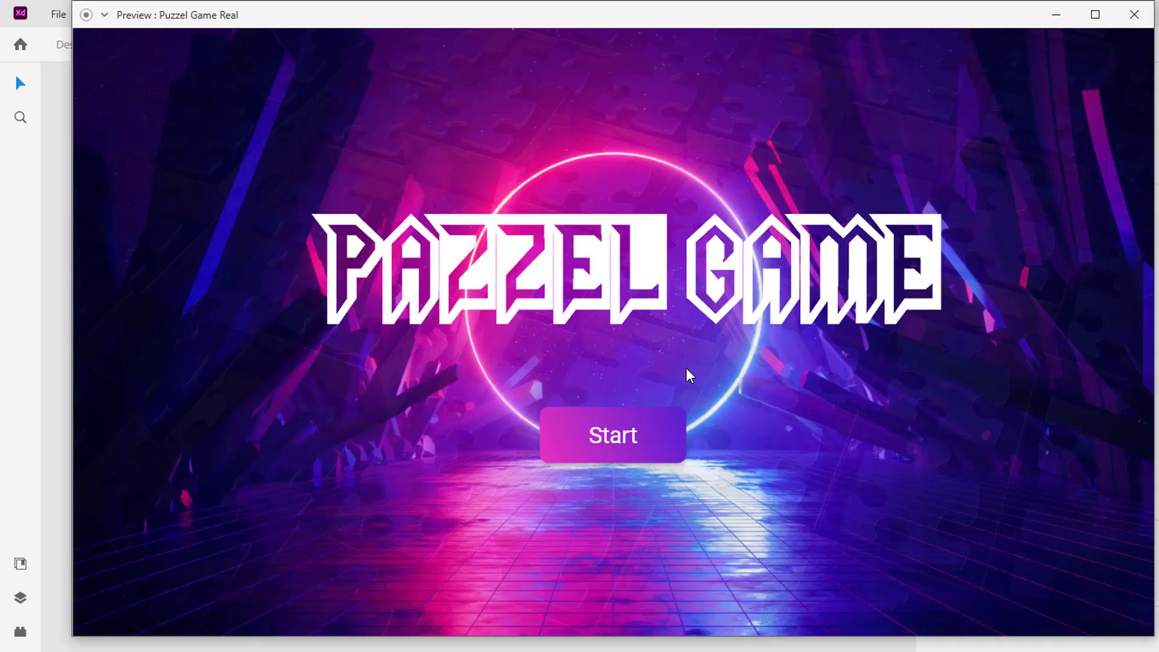
left_click(626, 432)
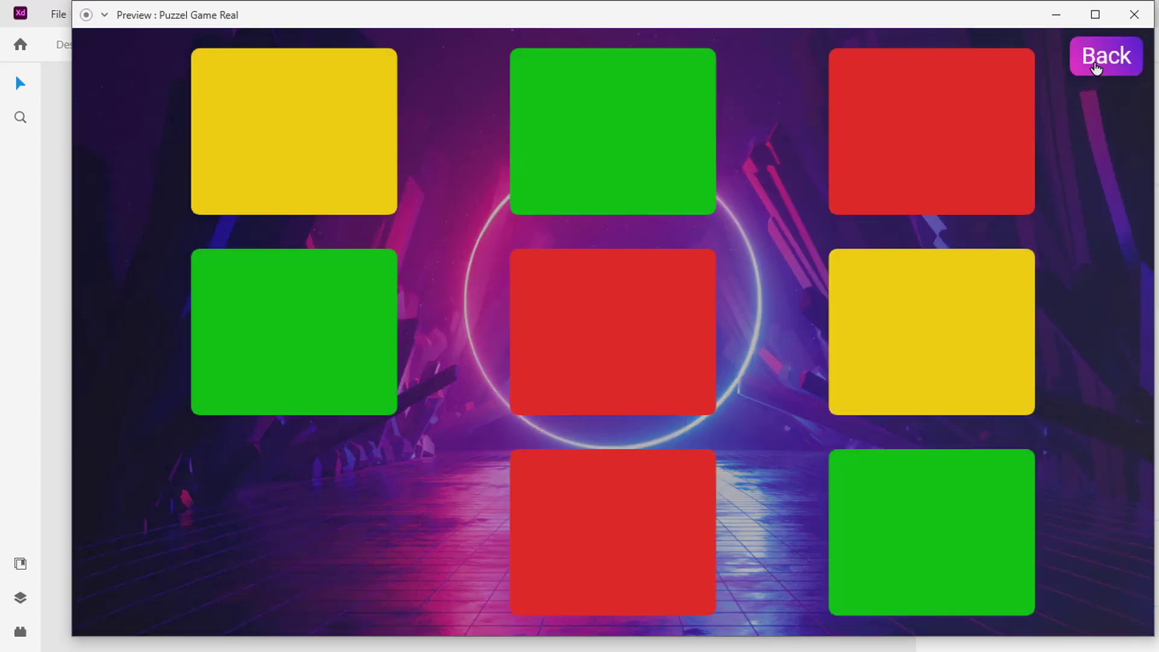
left_click(1097, 69)
left_click(616, 434)
Play through the puzzle in the preview by sliding the green, yellow and red tiles in sequence, and minimize the preview
left_click(336, 392)
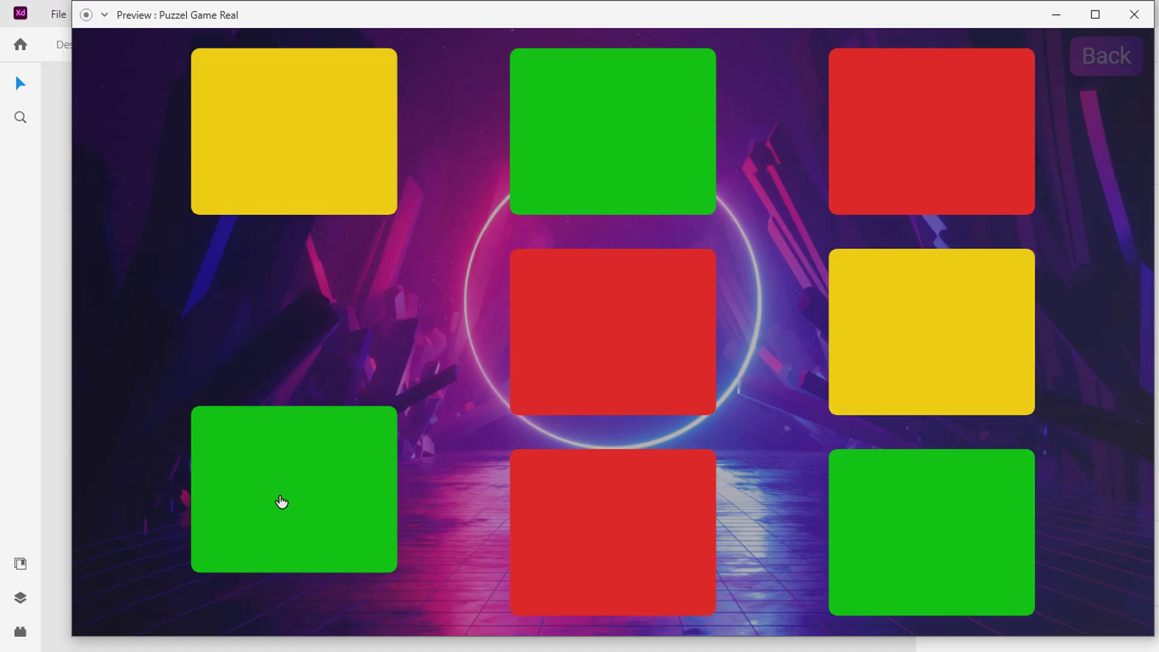
left_click(321, 187)
left_click(361, 171)
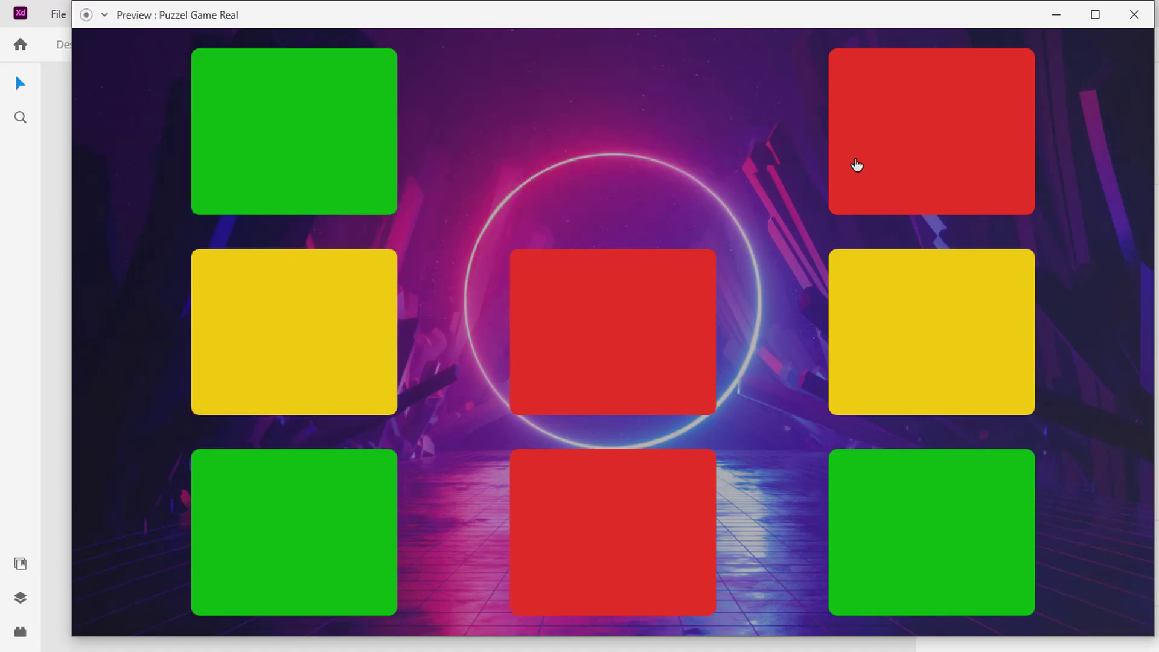
left_click(622, 177)
left_click(906, 147)
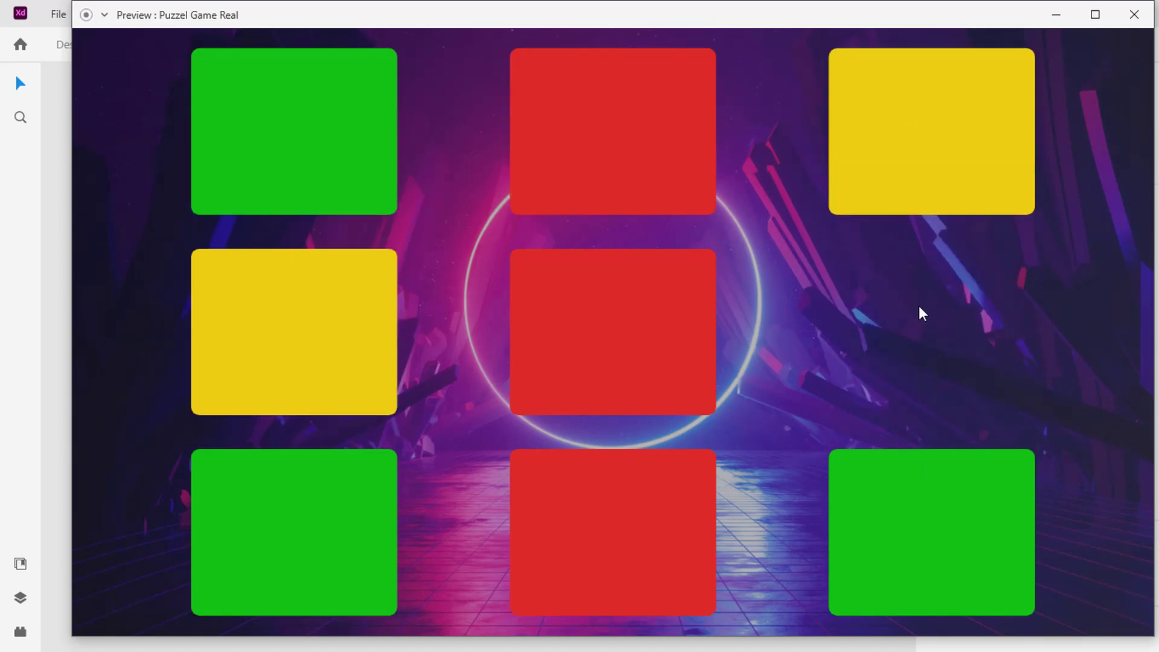
left_click(920, 307)
left_click(925, 504)
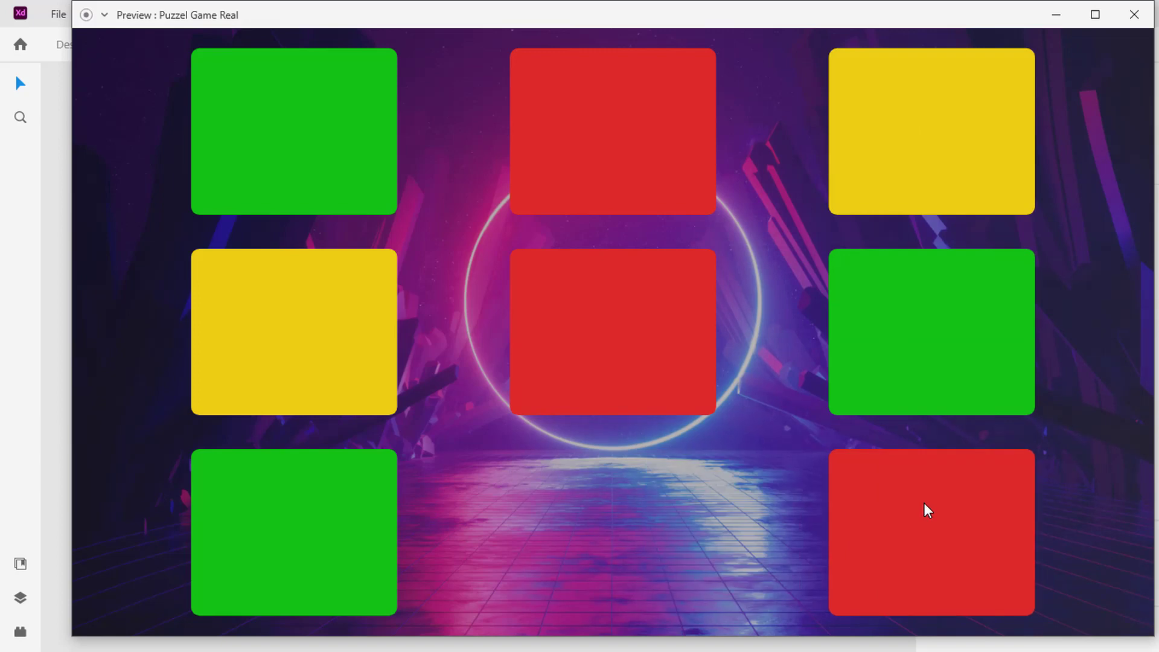
left_click(928, 511)
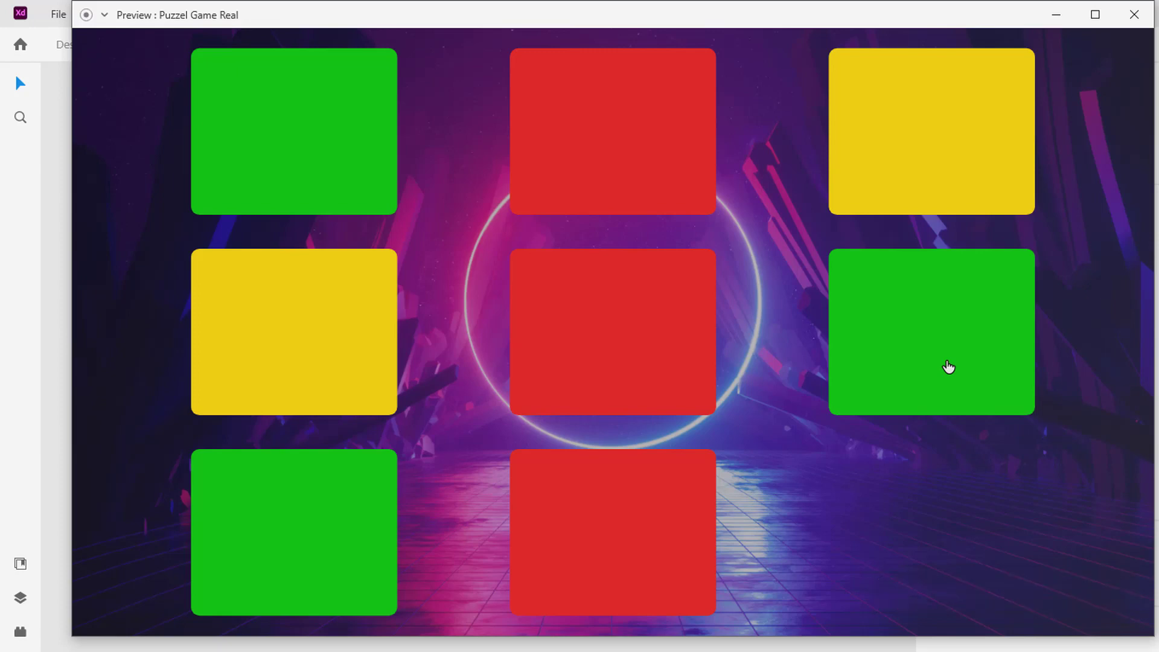
left_click(1054, 16)
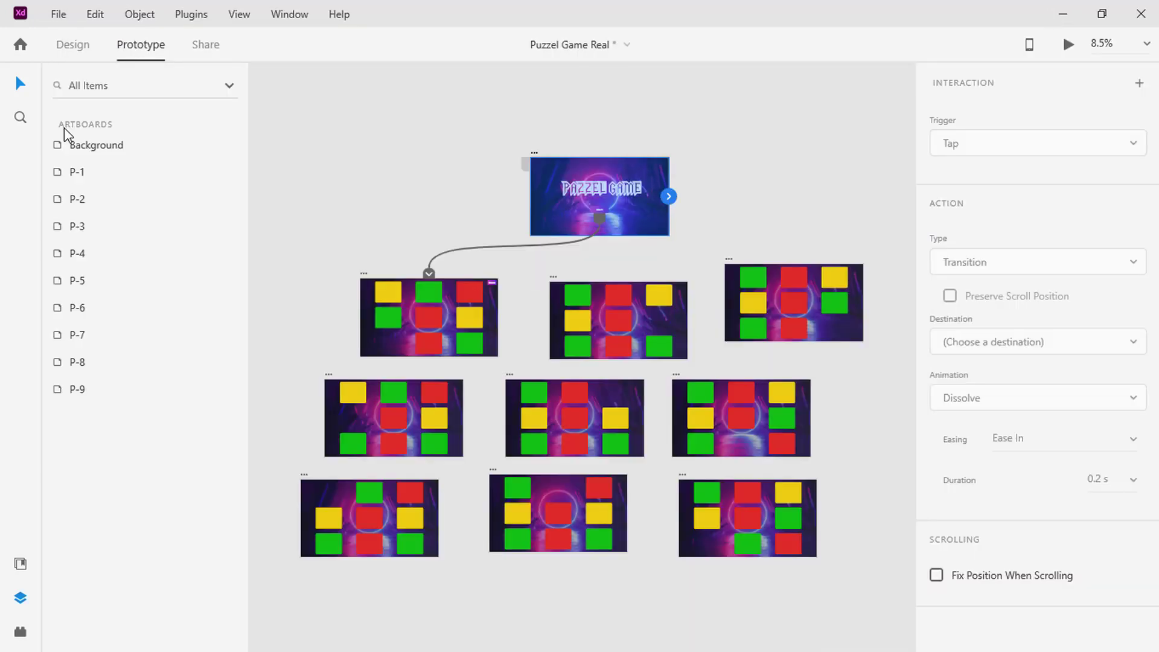